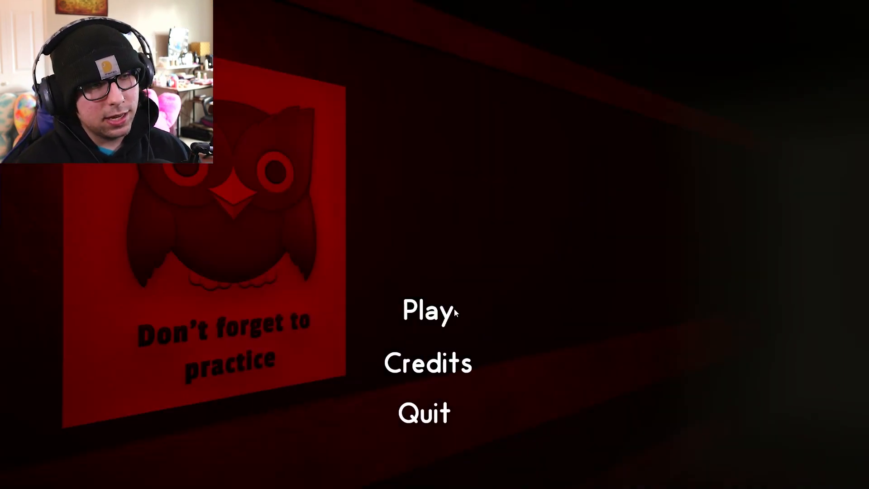
Start a new game and send the chat replies, ending with "Well, you are." and "What does that even mean."
left_click(450, 315)
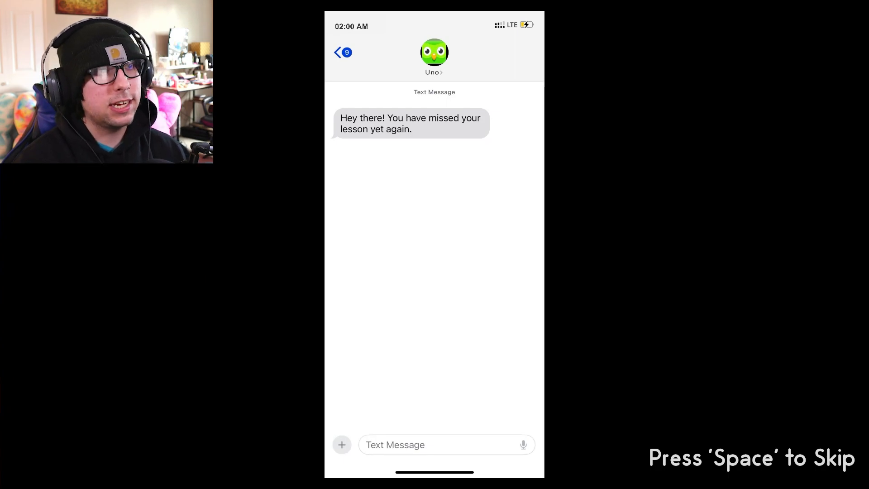
key("space")
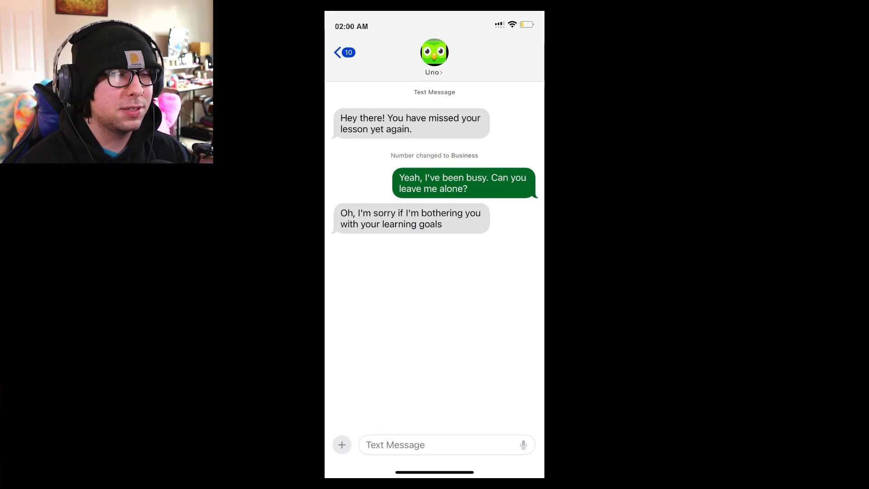
key("space")
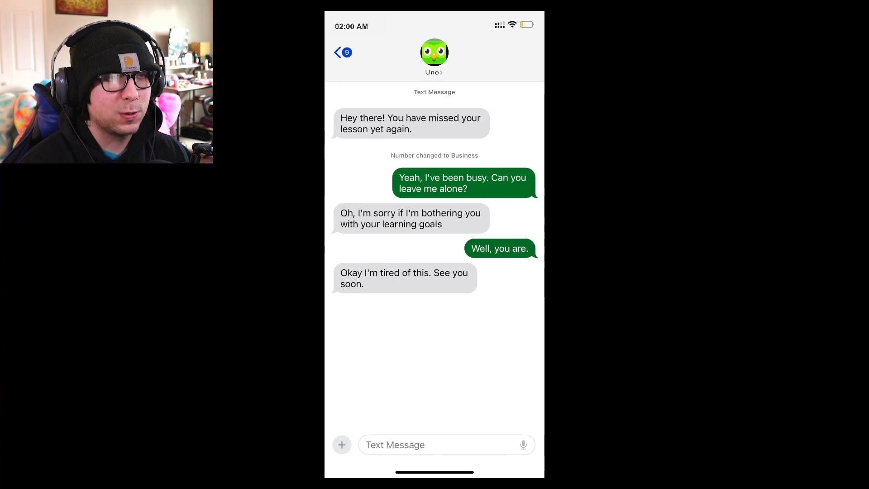
key("space")
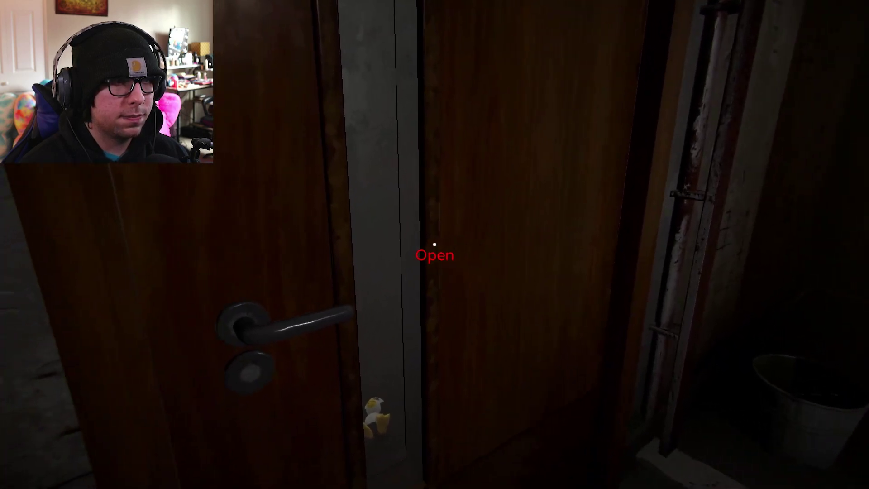
Enter the room with the toy duck and walk the dark bench corridor toward the toys
left_click(436, 244)
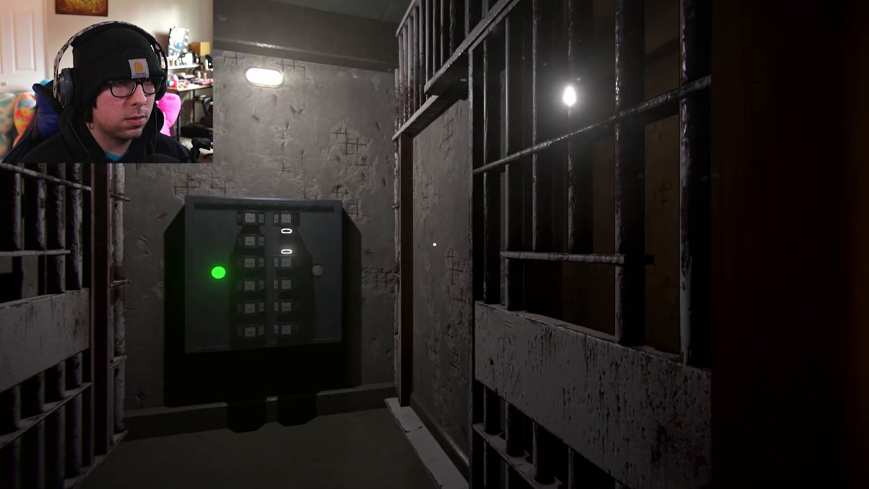
key("w")
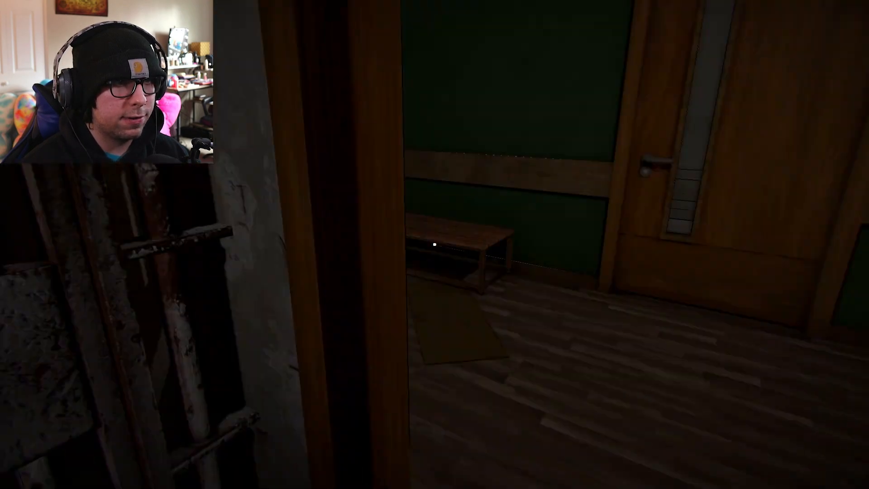
key("w")
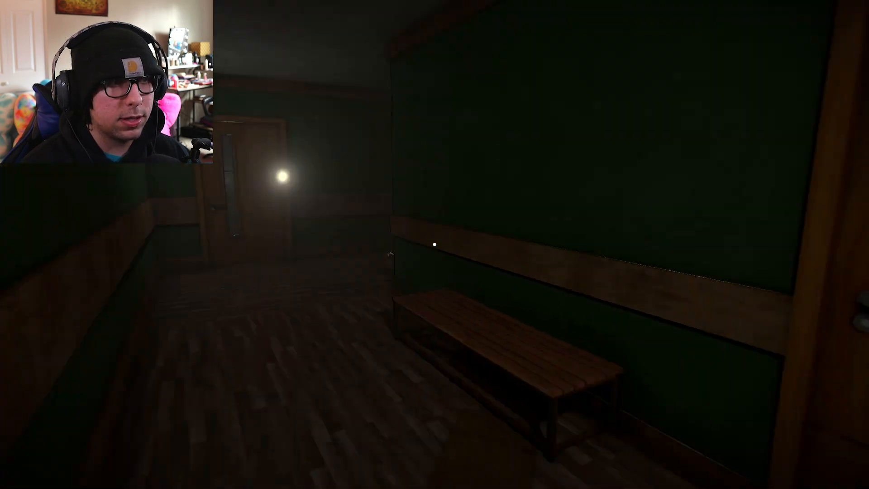
key("w")
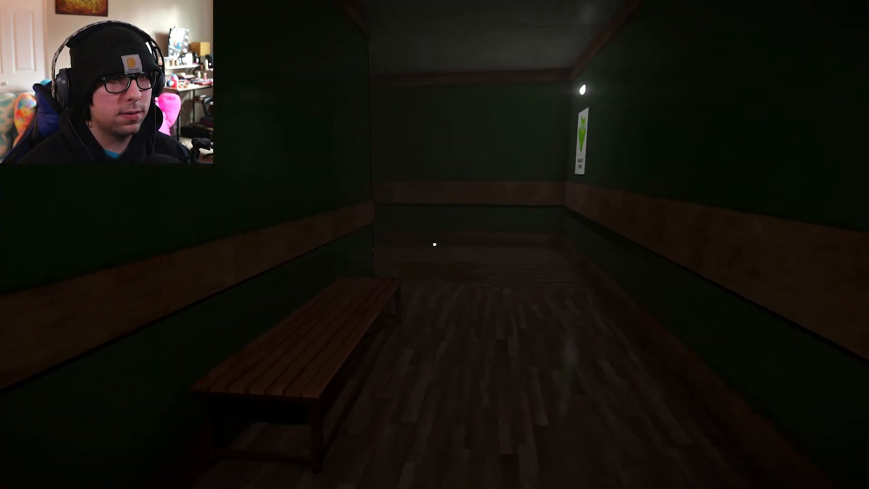
key("w")
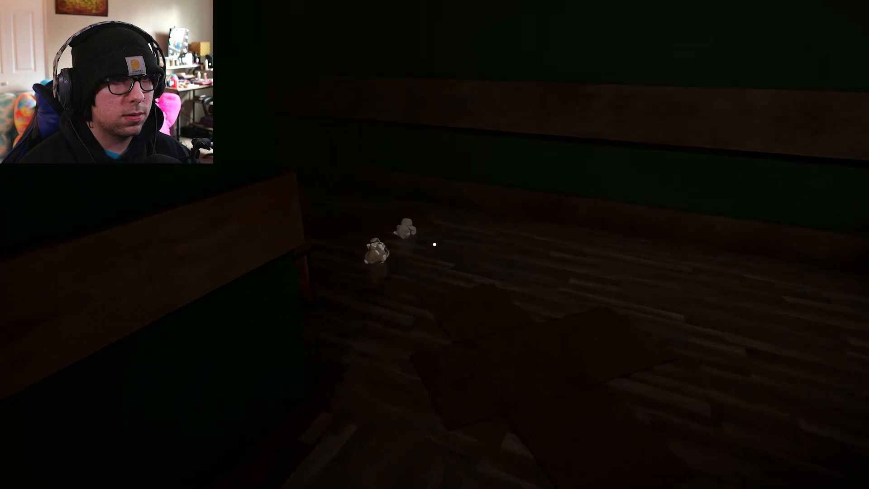
key("w")
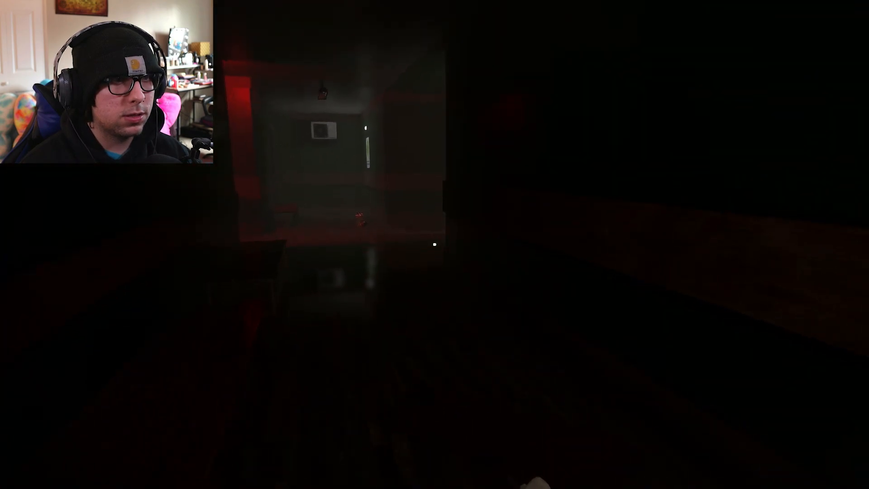
key("w")
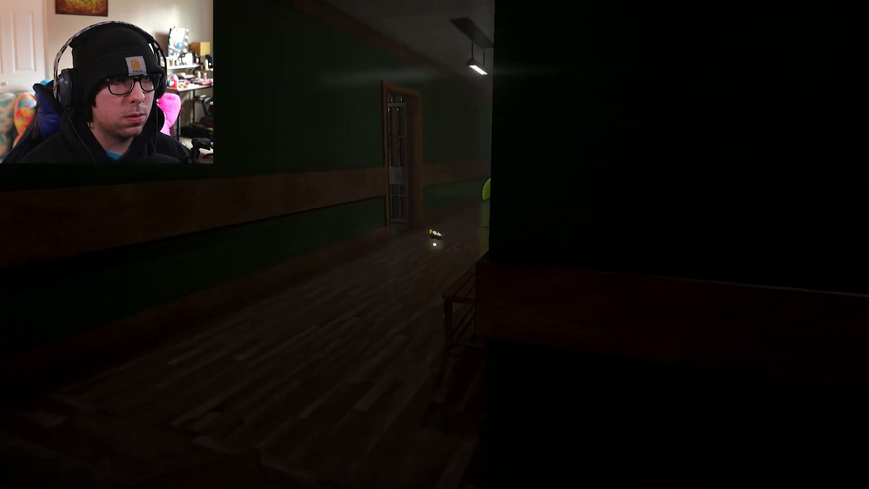
Follow the red-lit hallway past the owl poster into the bookshelf room with plush toys
key("w")
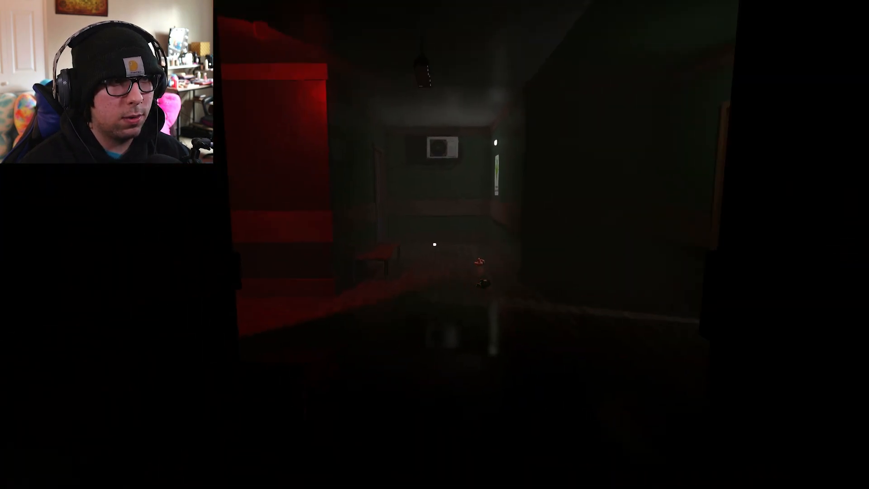
key("w")
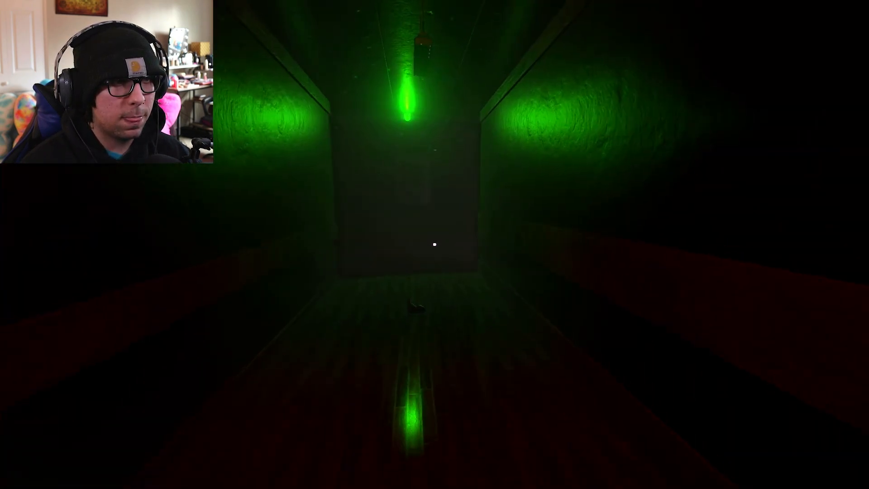
key("w")
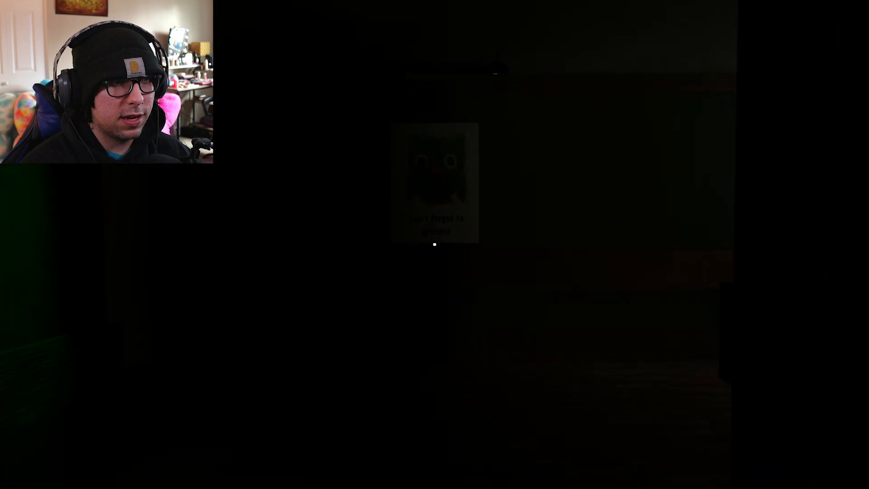
key("w")
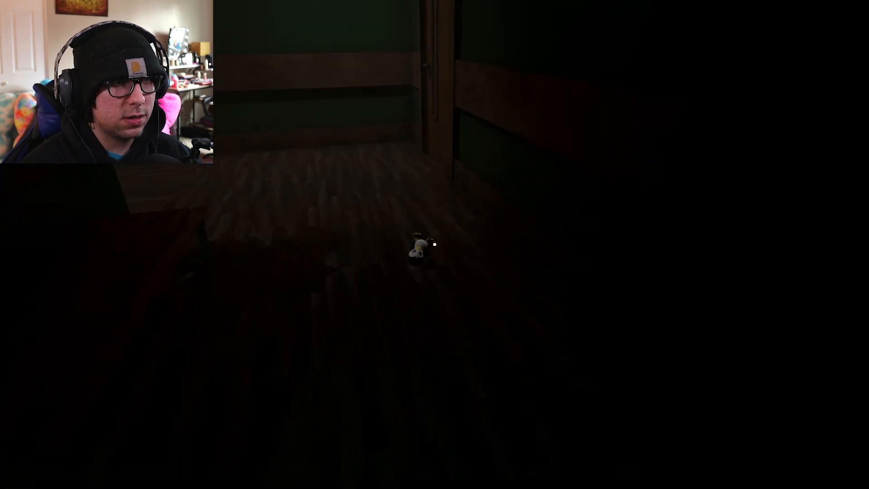
key("w")
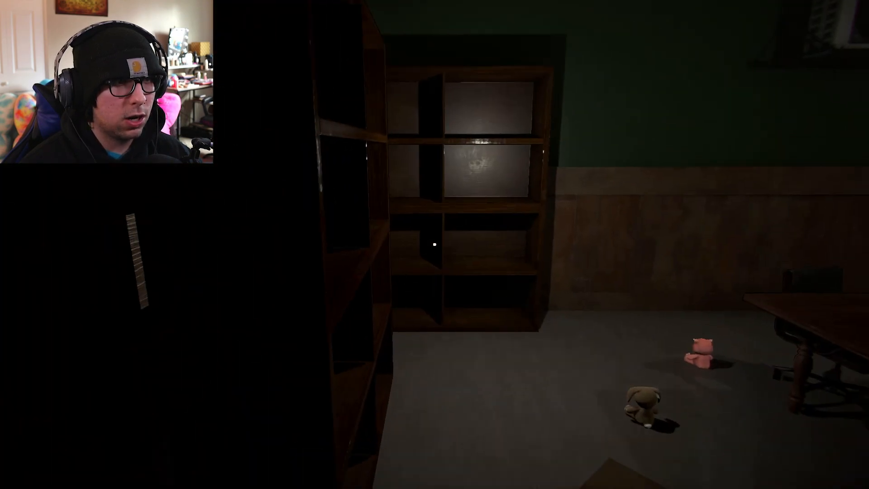
key("w")
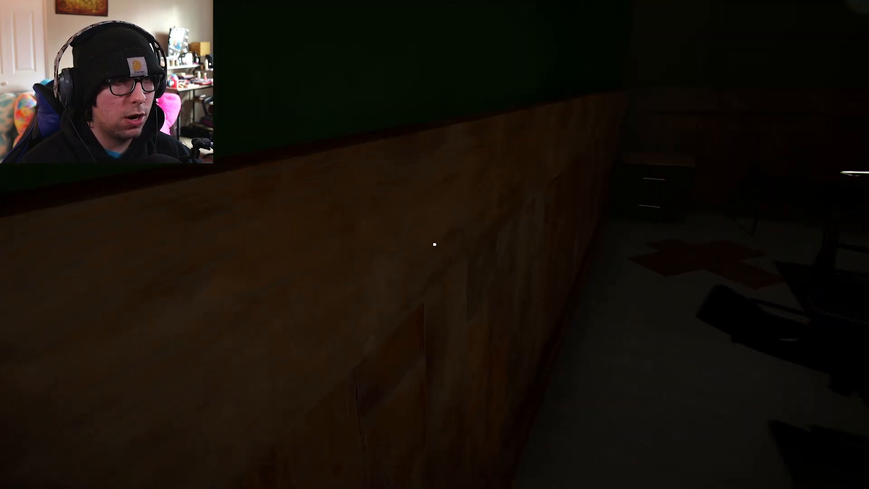
key("w")
key("w")
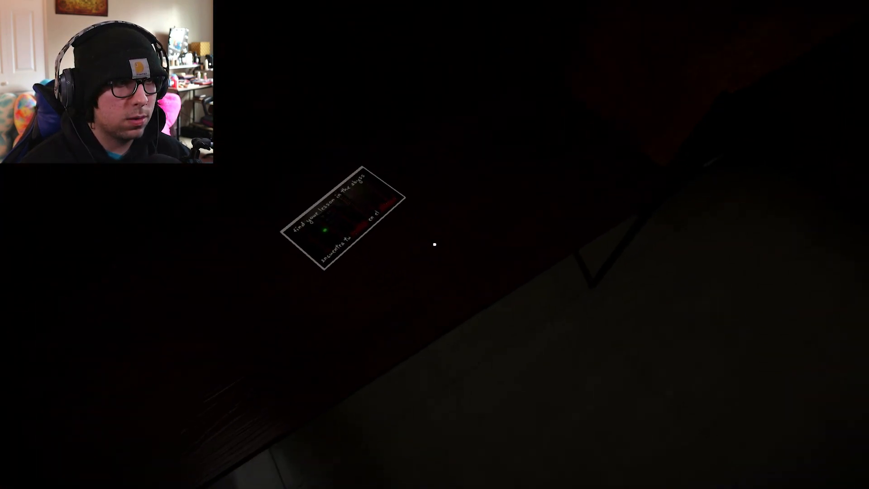
Read the photo clue on the floor, put it away and head for the cafeteria door
left_click(434, 244)
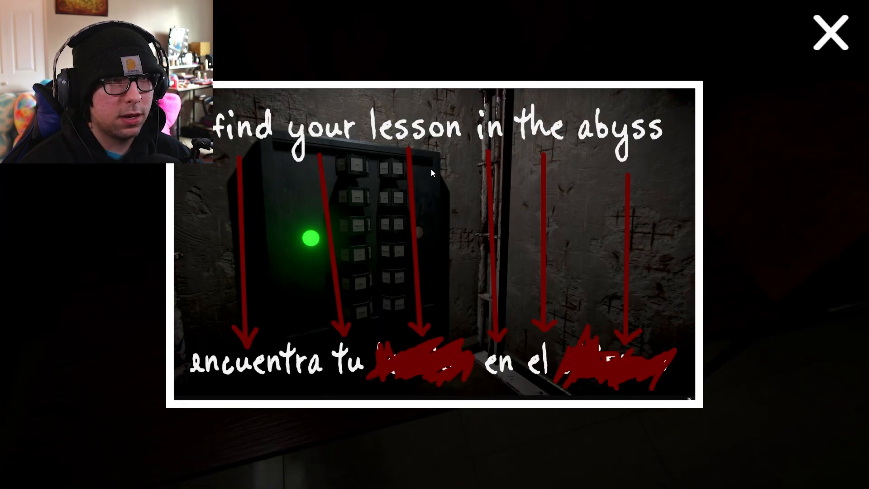
left_click(831, 33)
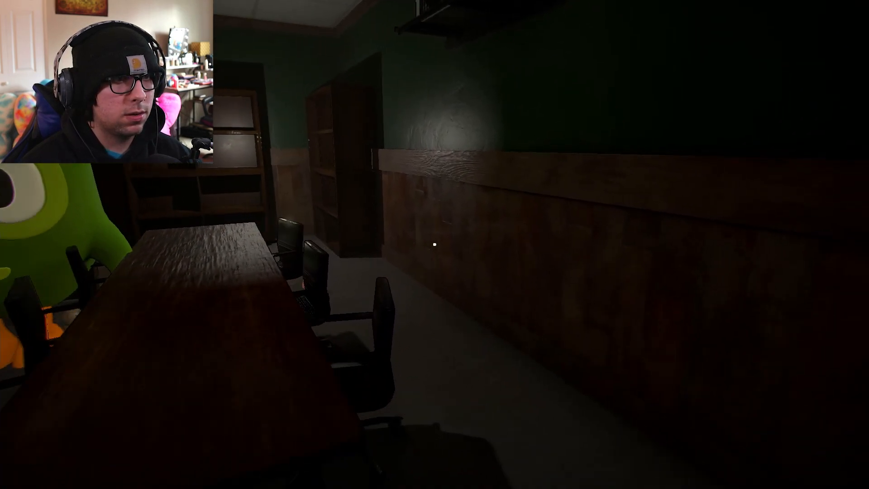
key("w")
key("w")
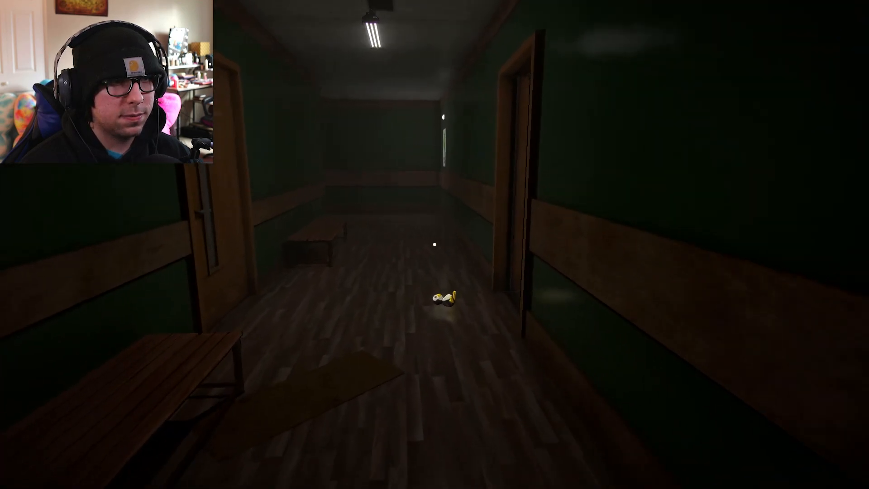
key("w")
Enter the cafeteria kitchen, slip past the owl and escape into the green hallway
left_click(435, 244)
key("w")
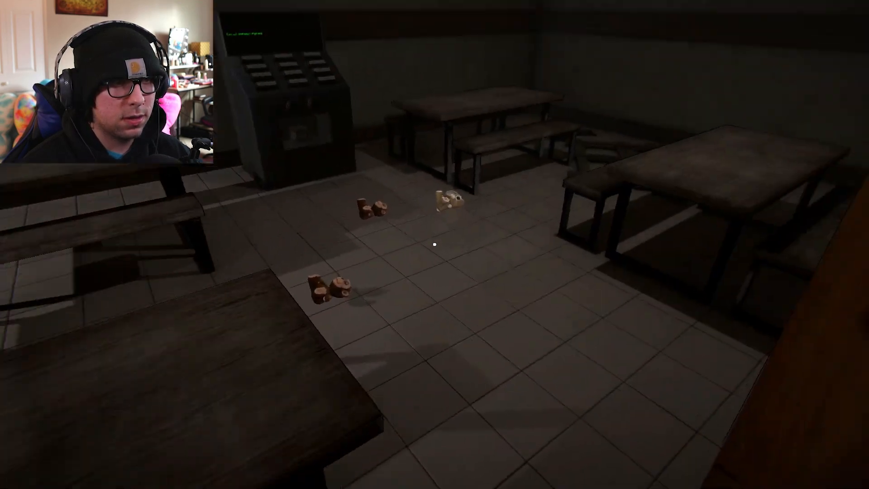
key("w")
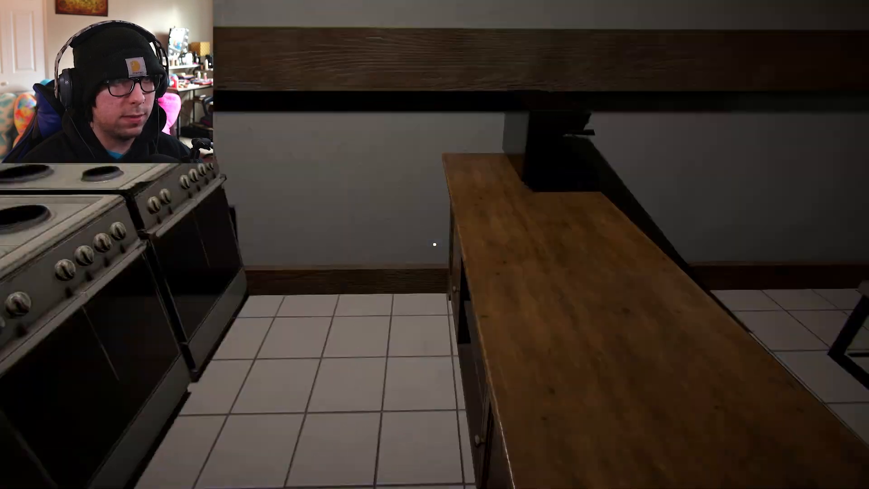
key("w")
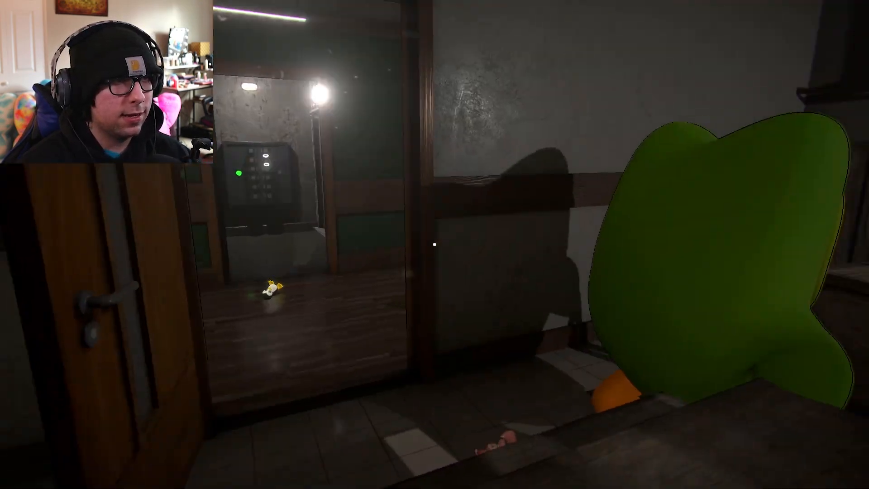
key("w")
key("w")
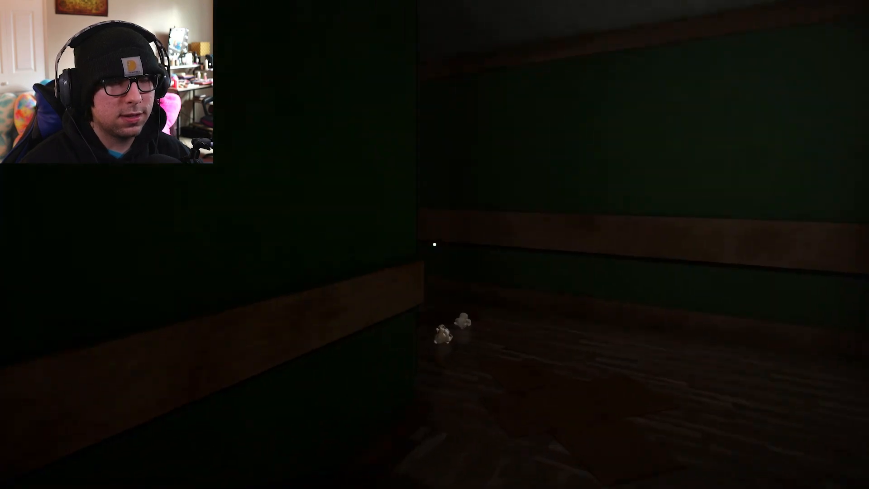
key("w")
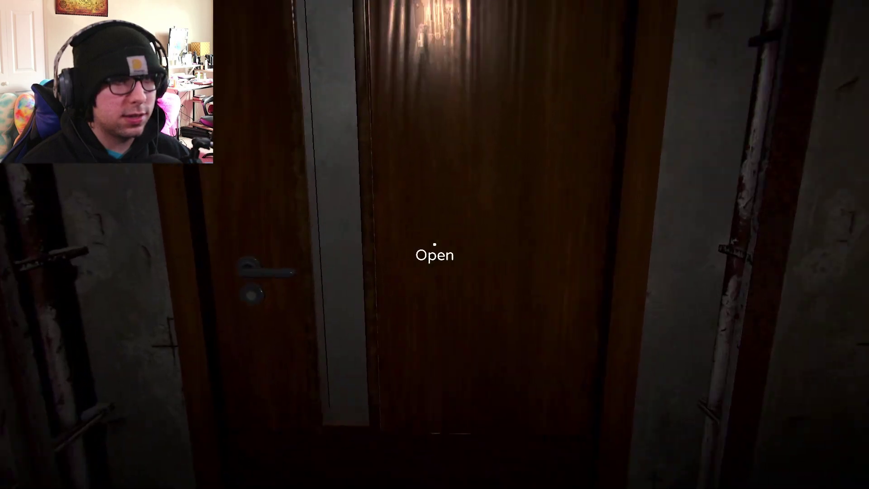
Open the wooden door into the green room holding the "agarrada por las" photo clue
left_click(434, 244)
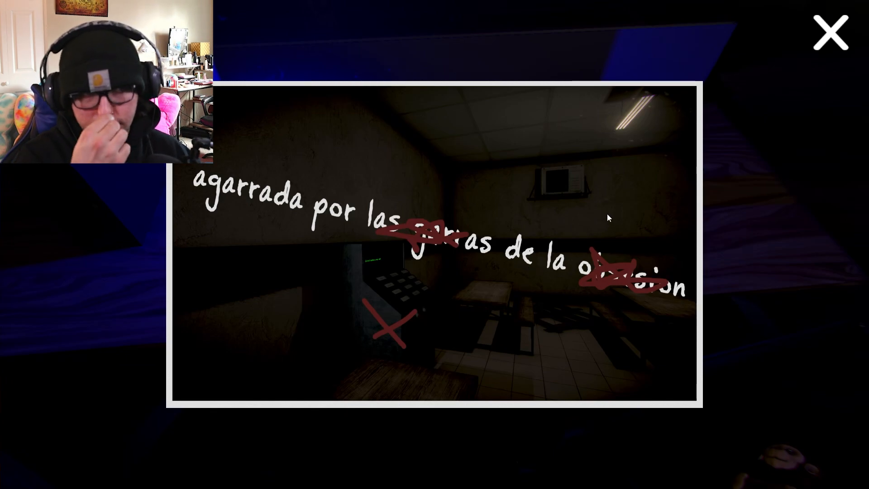
Put the photo away and cross the green-lit desk room to the control room door
left_click(830, 32)
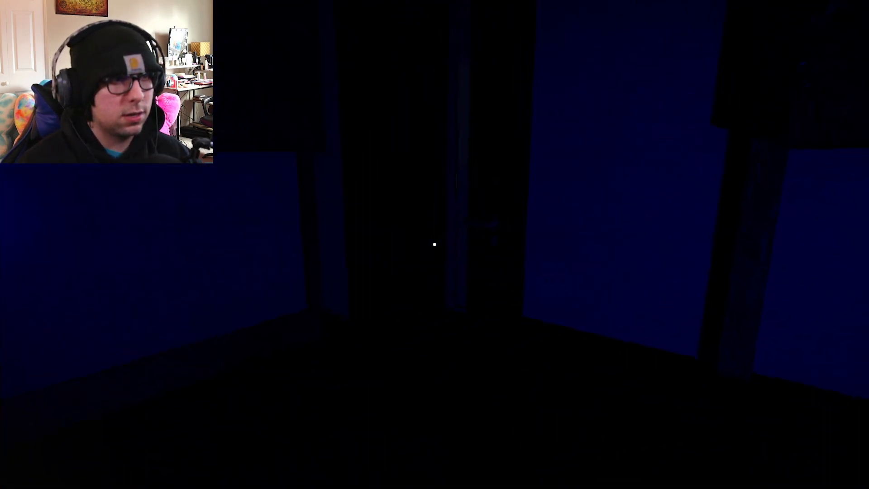
key("w")
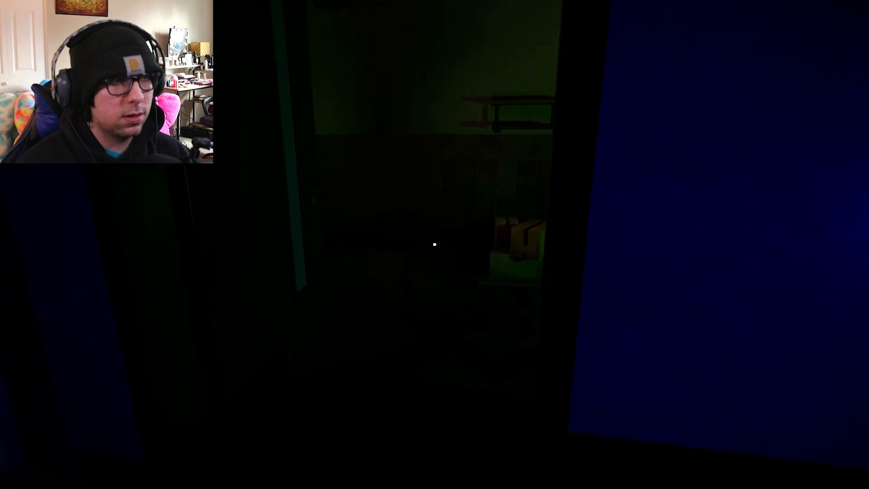
key("w")
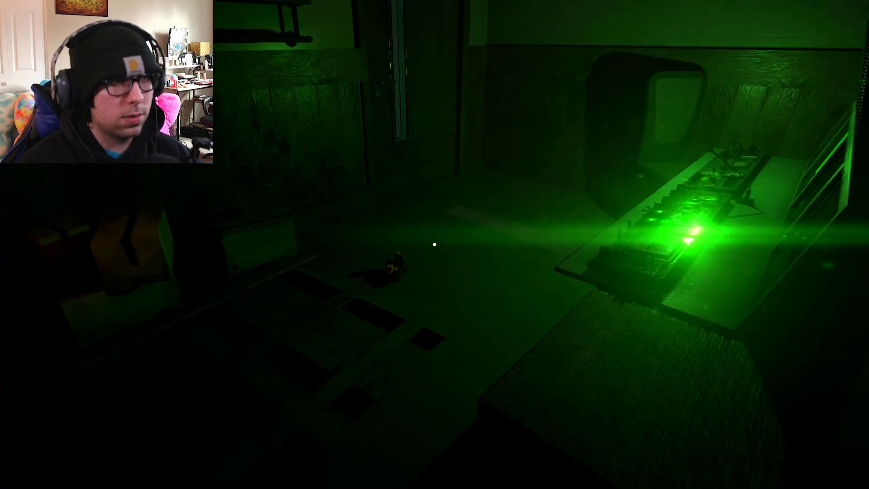
key("w")
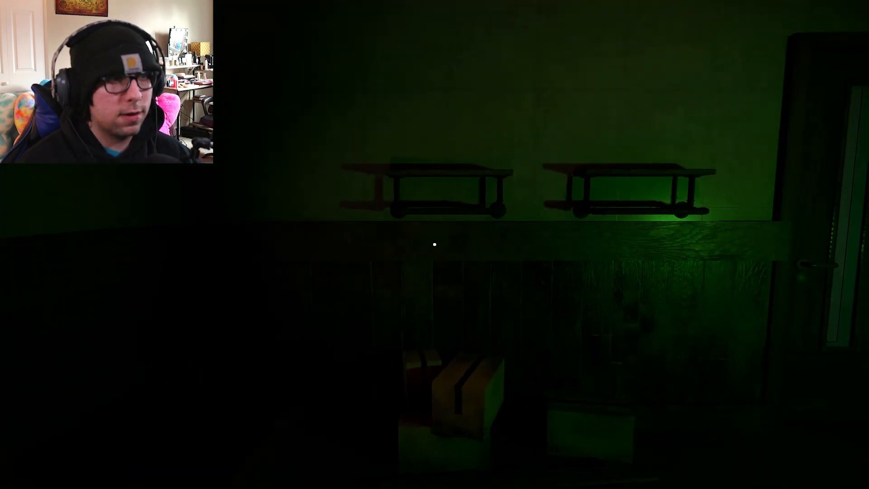
key("w")
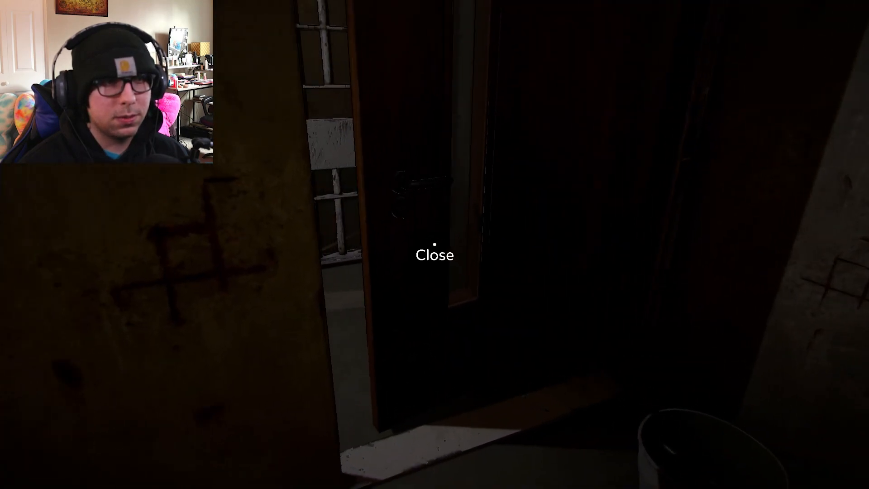
Cross the barred-gate room past the bench and pink toy, through the red-lit hall into the scratched corridor
key("w")
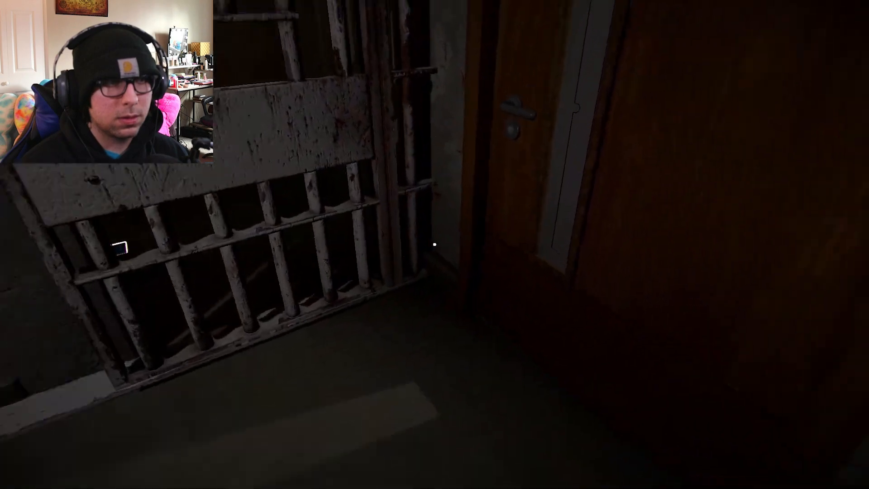
key("w")
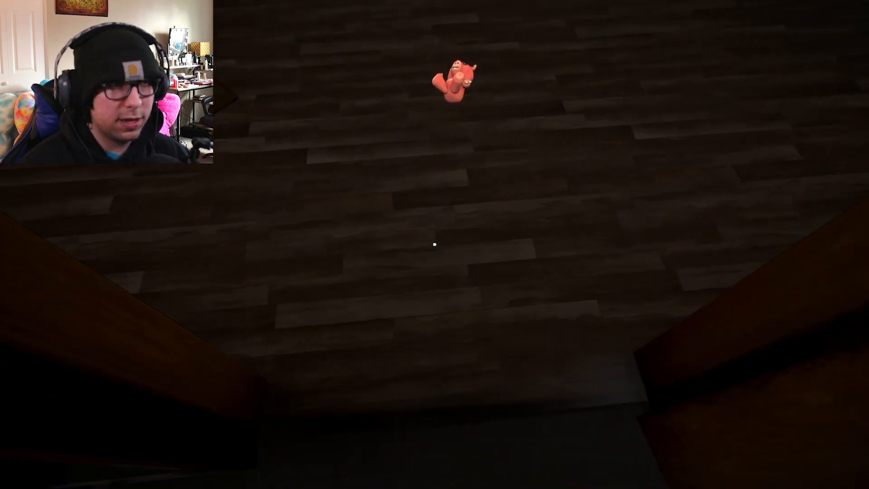
key("w")
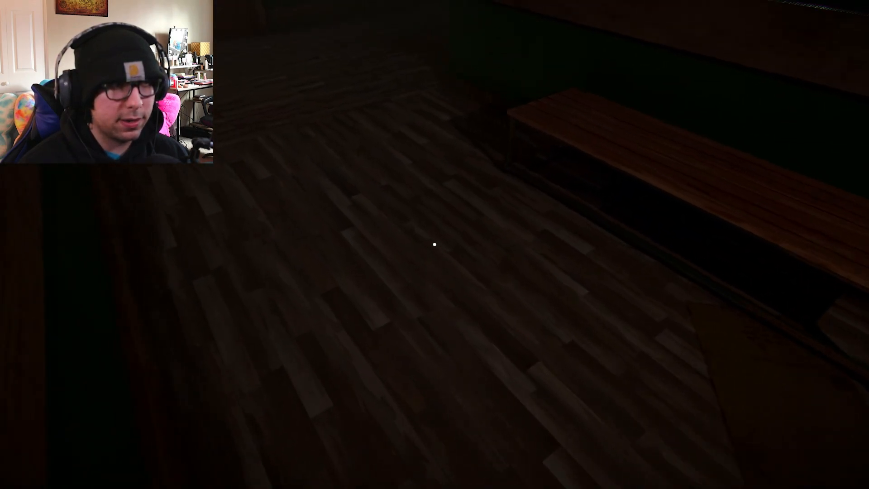
key("w")
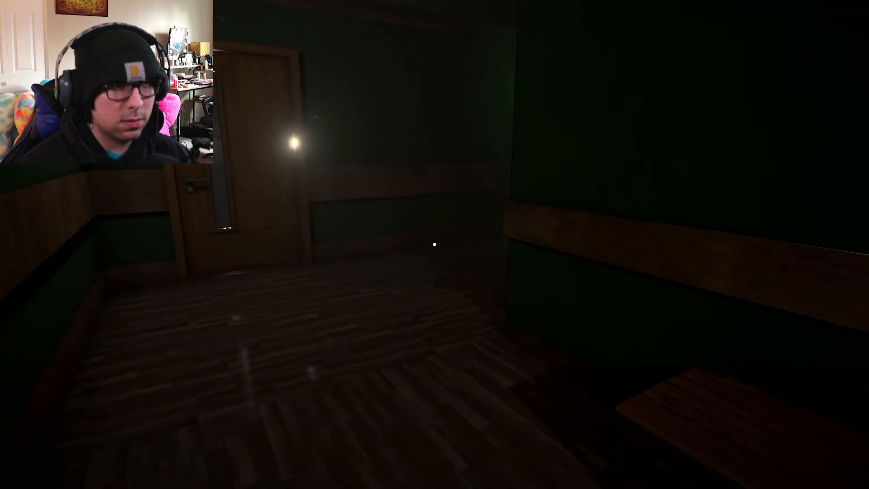
key("w")
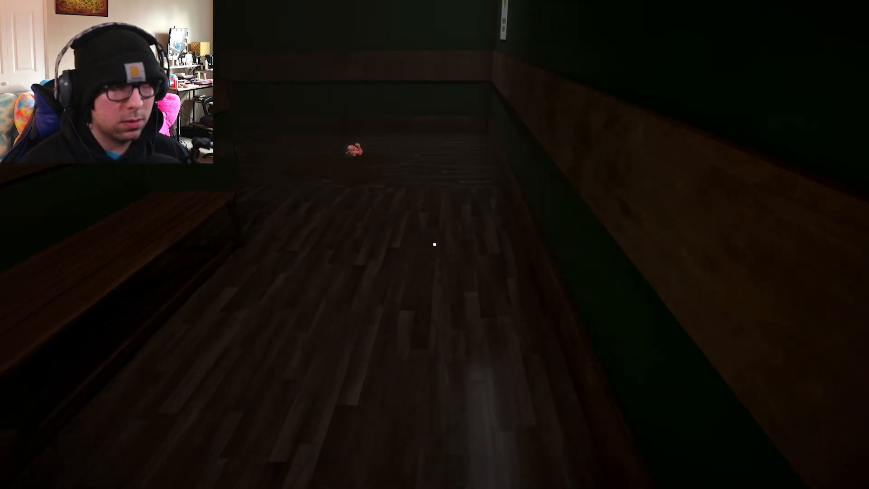
key("w")
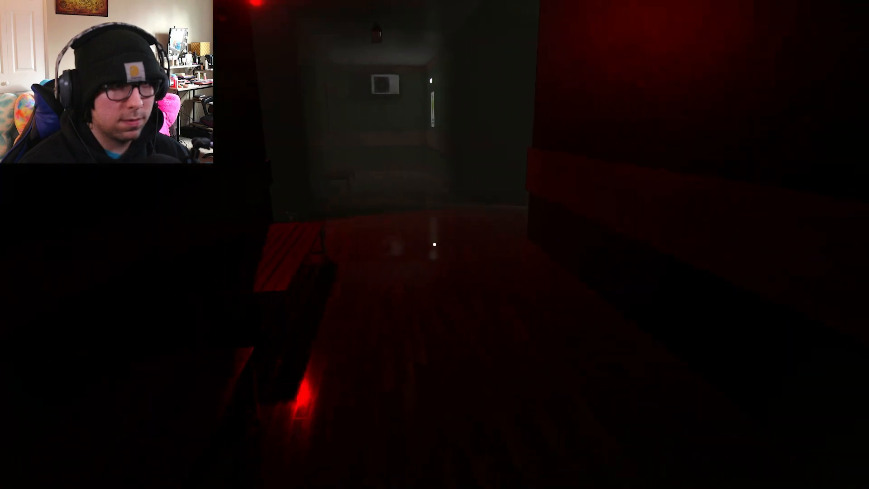
key("w")
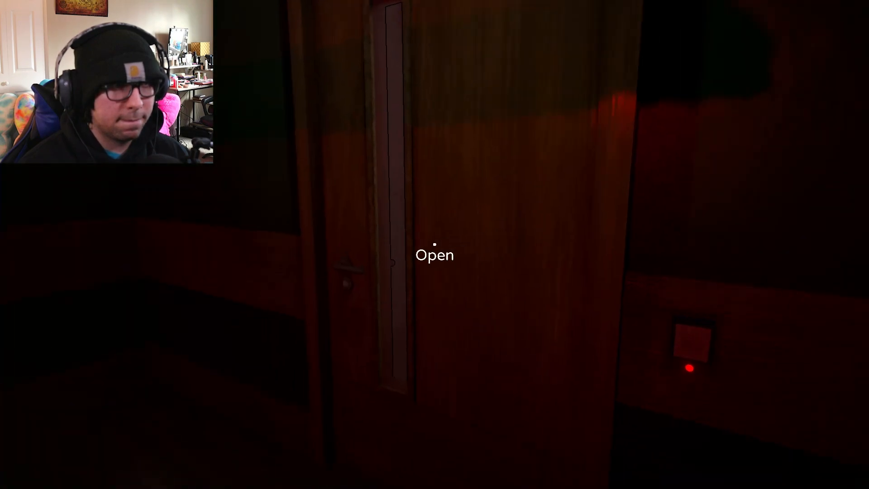
key("w")
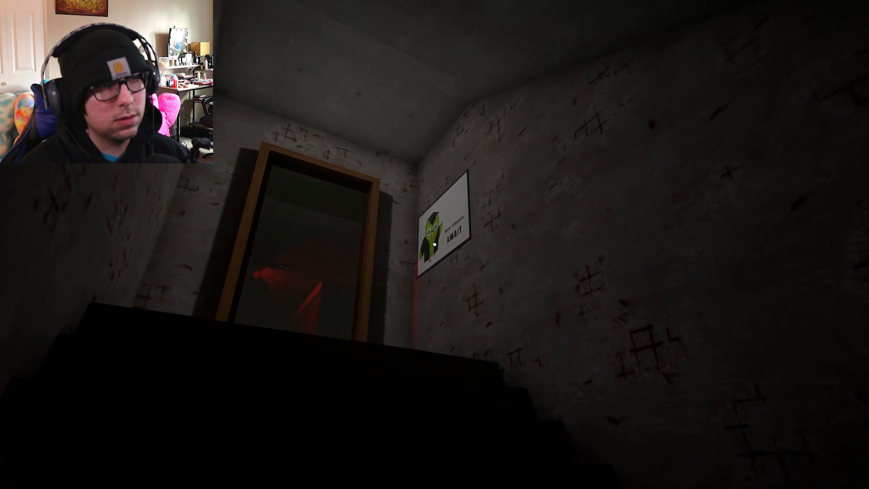
Reach the cell puzzle and rotate cubes through abismo, lección and Encuentra
key("w")
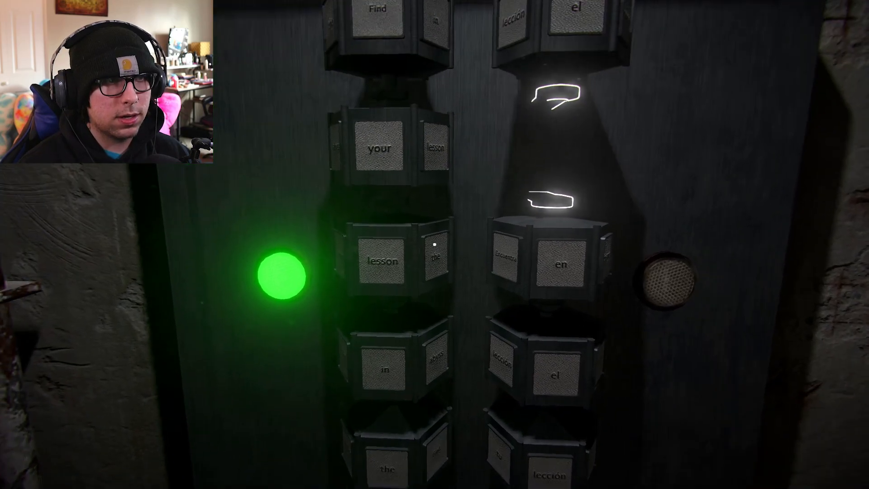
left_click(435, 245)
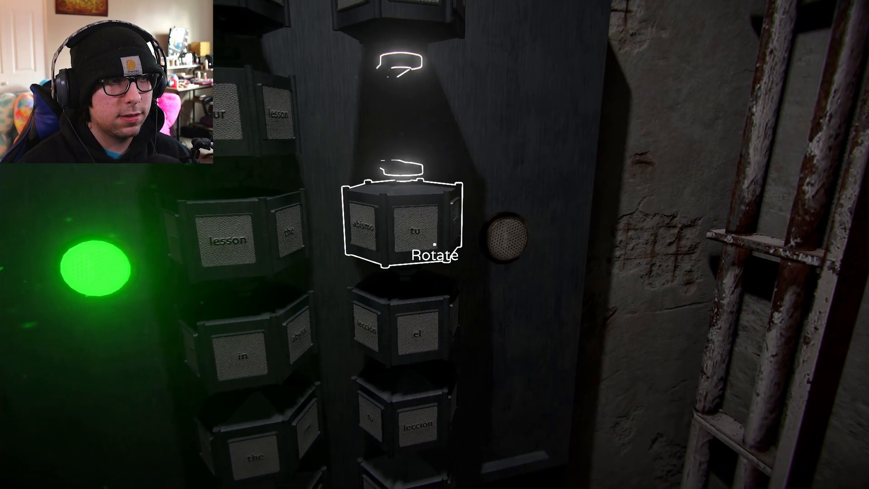
left_click(435, 245)
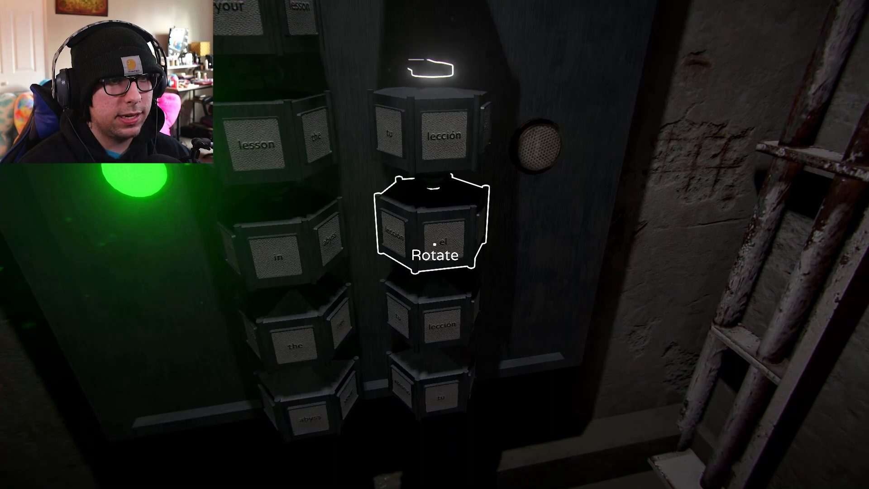
left_click(434, 245)
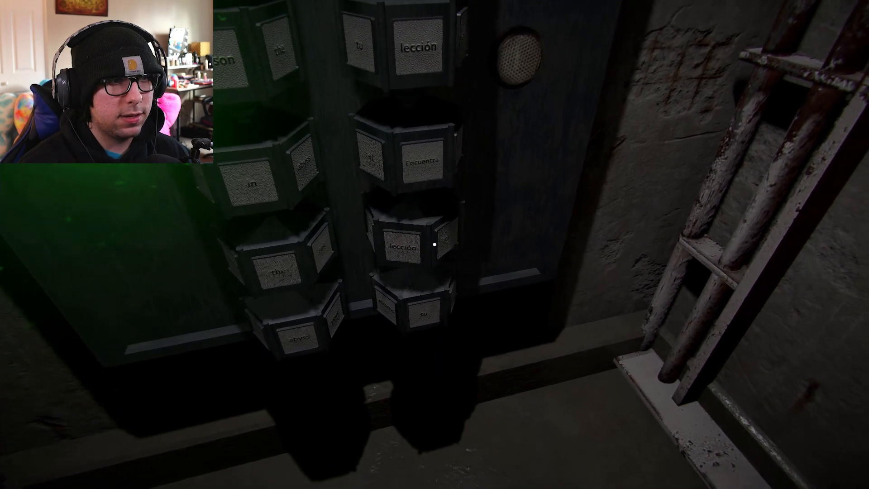
Finish the cubes so the sentence reads "Encuentra... tu lección en."
left_click(435, 245)
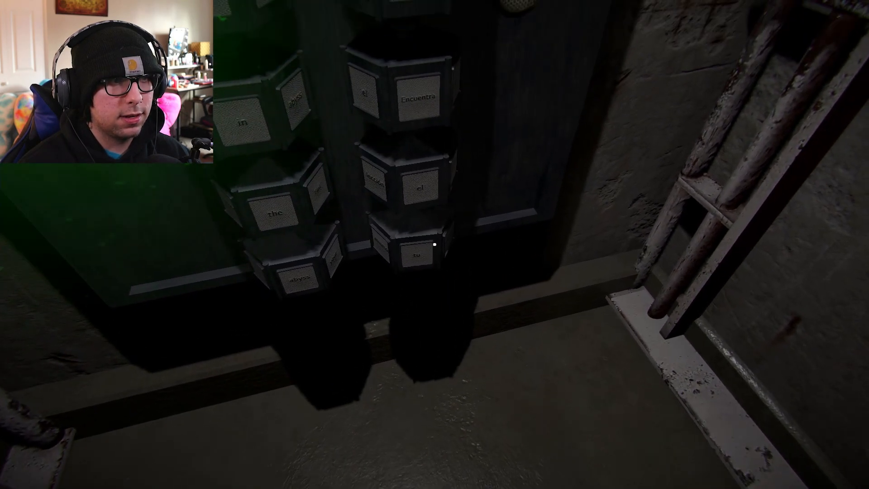
left_click(435, 244)
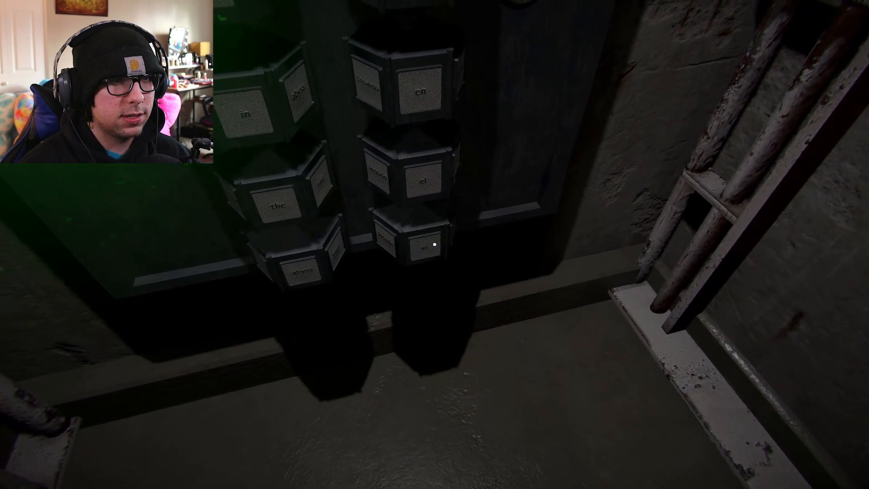
left_click(434, 244)
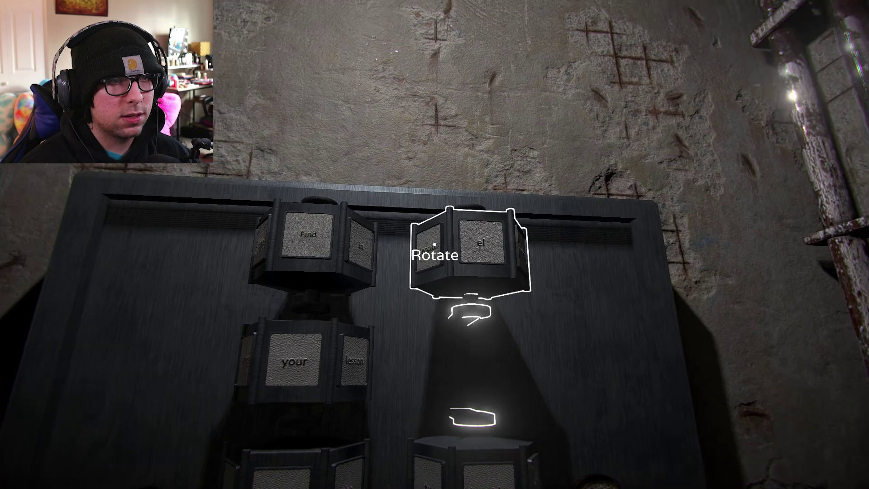
left_click(433, 243)
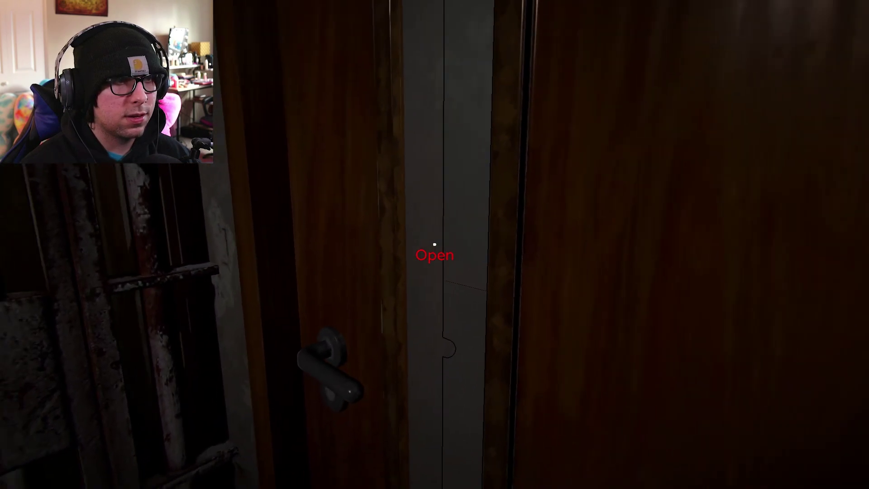
Enter the tiled room and add the word lección on the sentence machine
left_click(435, 244)
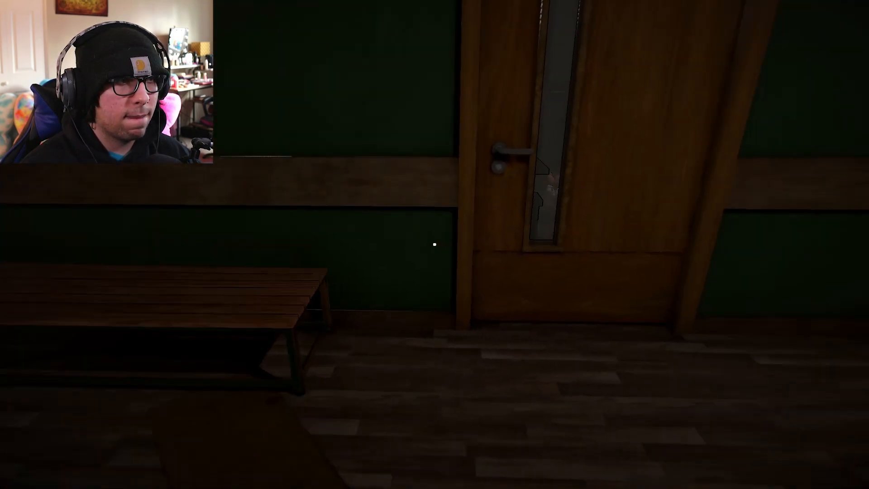
left_click(434, 244)
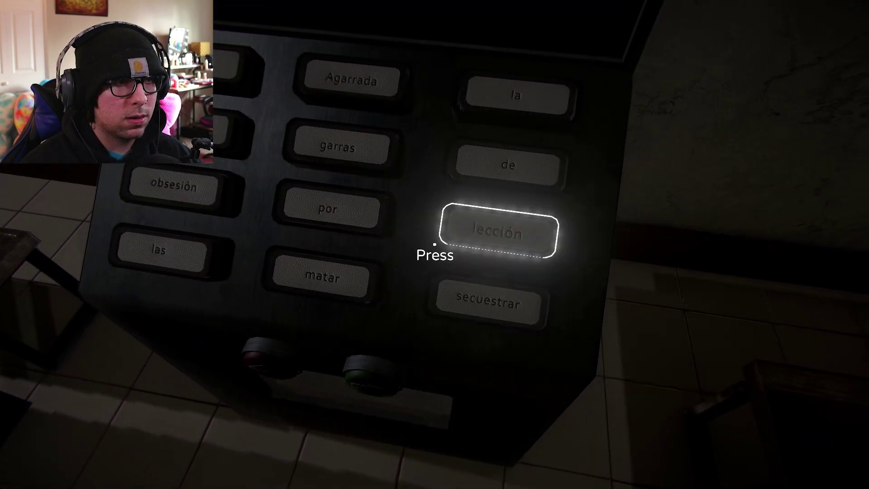
left_click(434, 243)
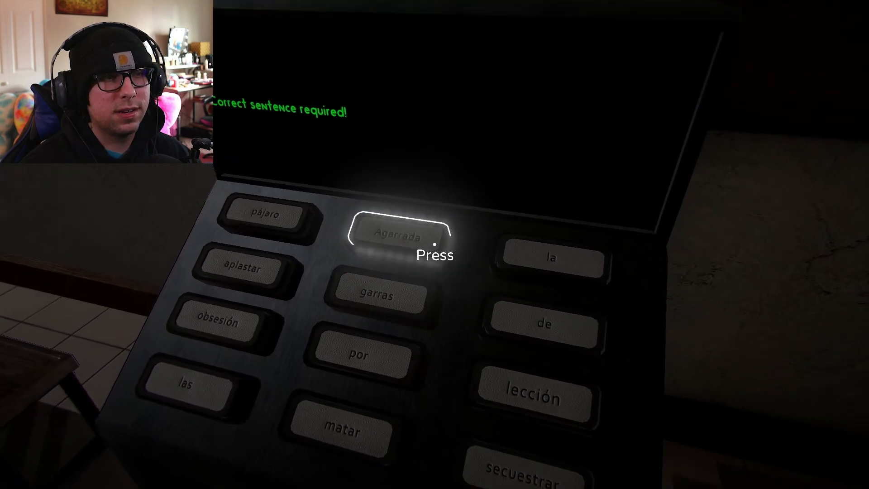
Add the word Agarrada to the machine's sentence
left_click(435, 243)
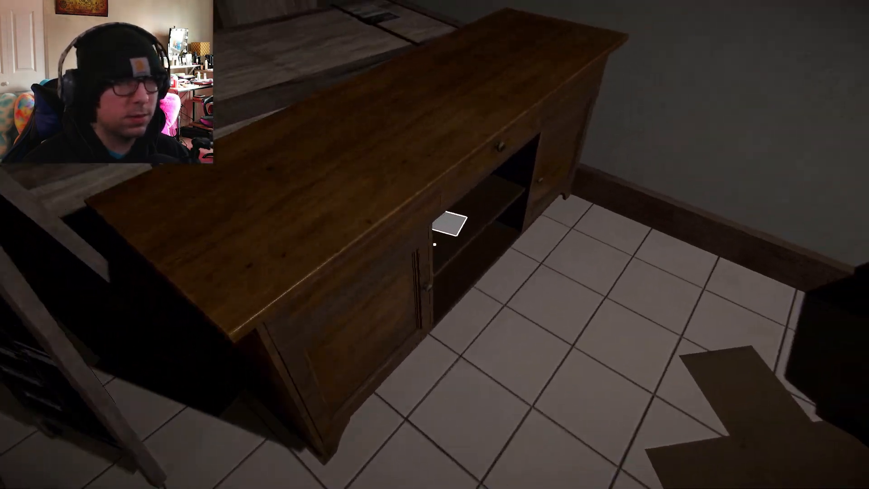
Read Jenny's letter about the keycard hidden in her cell, then close it
left_click(434, 245)
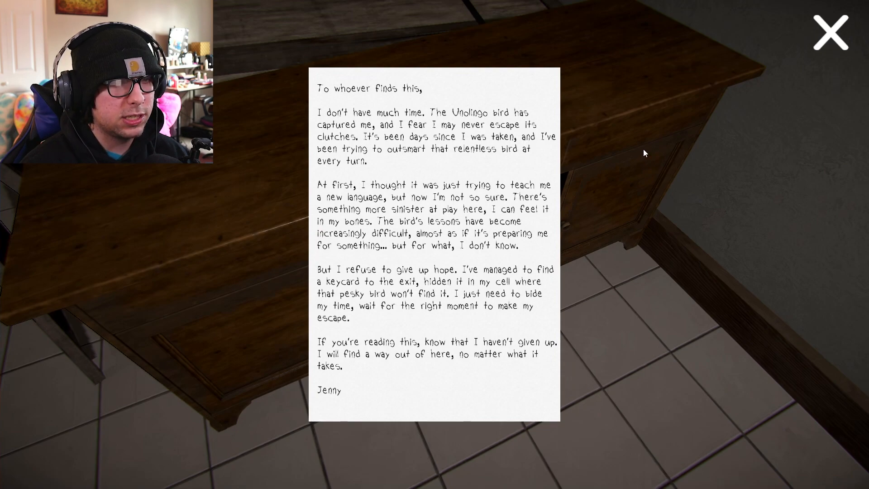
left_click(830, 32)
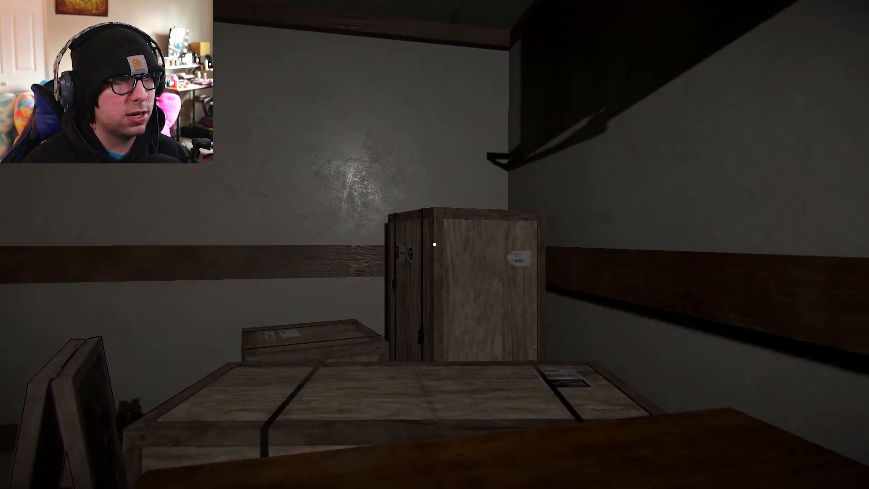
Walk past the dining tables and open the door into the green room
key("w")
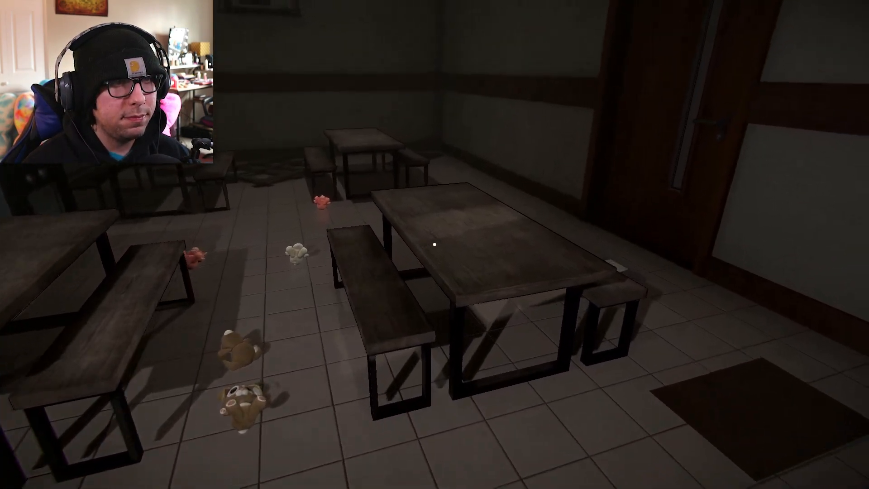
key("w")
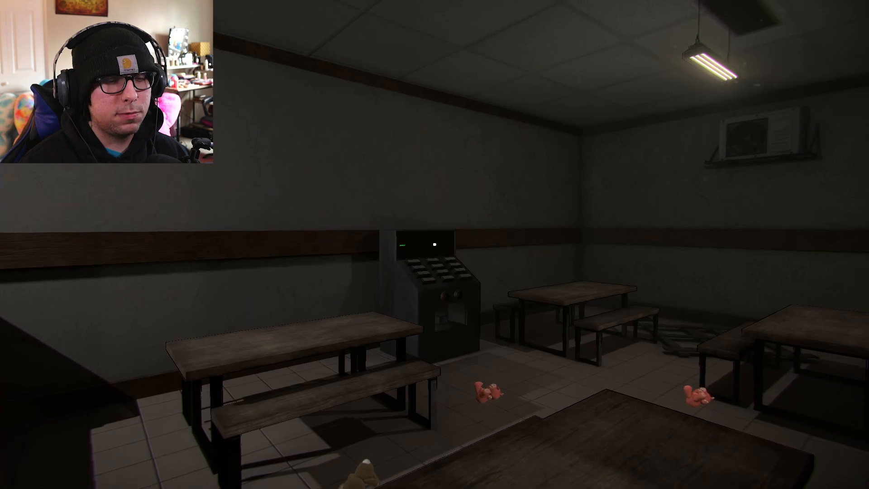
key("w")
key("w")
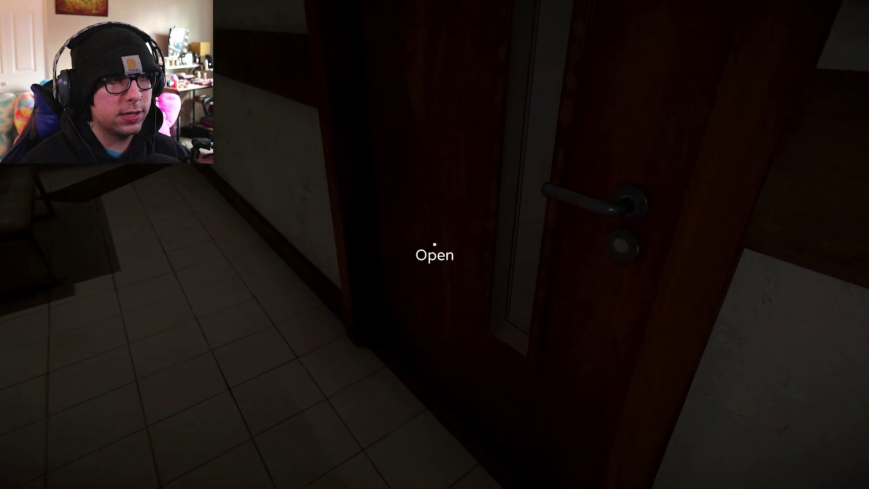
key("w")
left_click(435, 245)
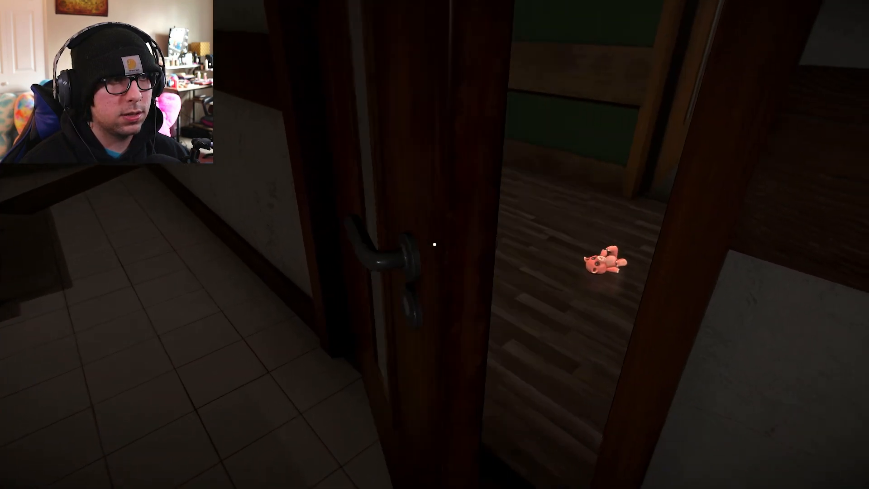
Continue through the lit doorway and turn toward the dark corridor
key("w")
key("w")
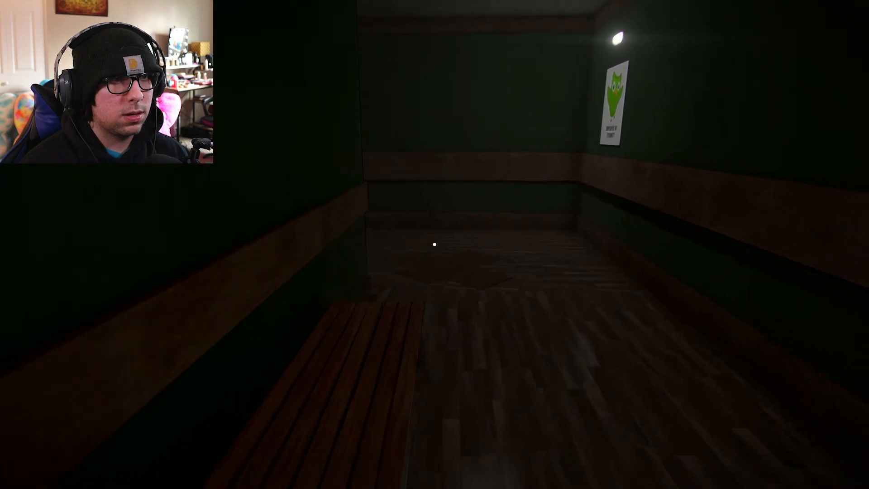
key("w")
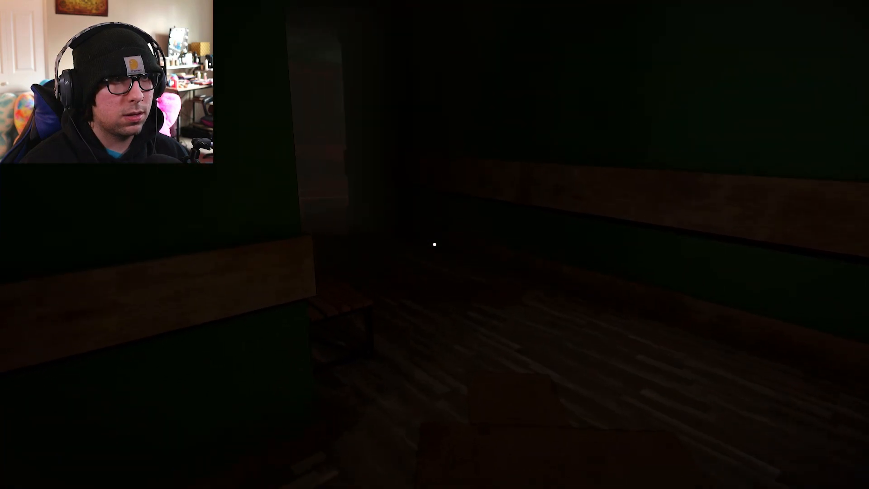
key("w")
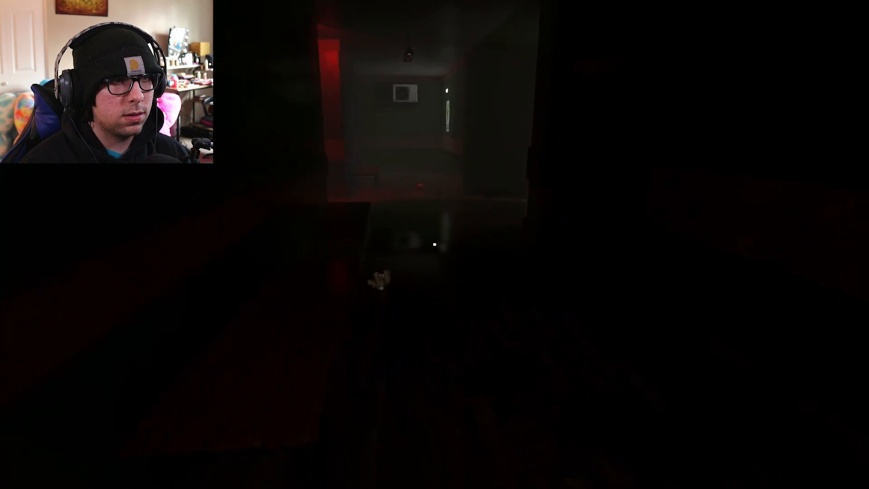
key("w")
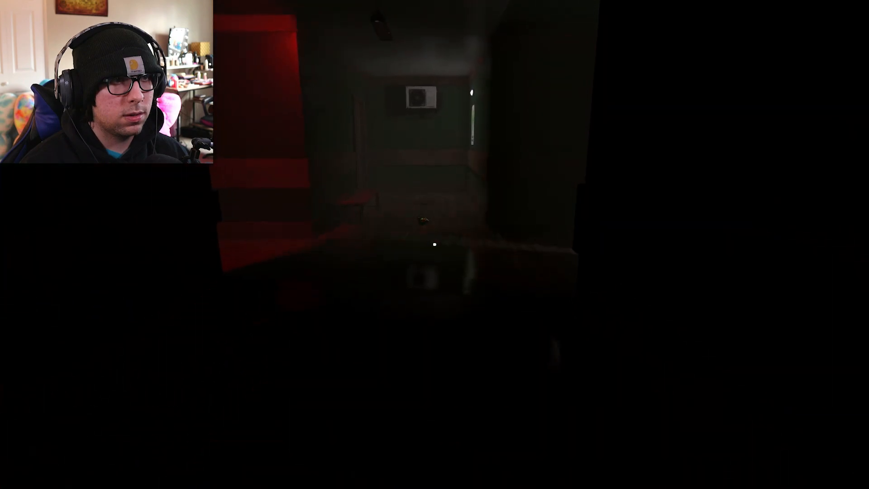
key("w")
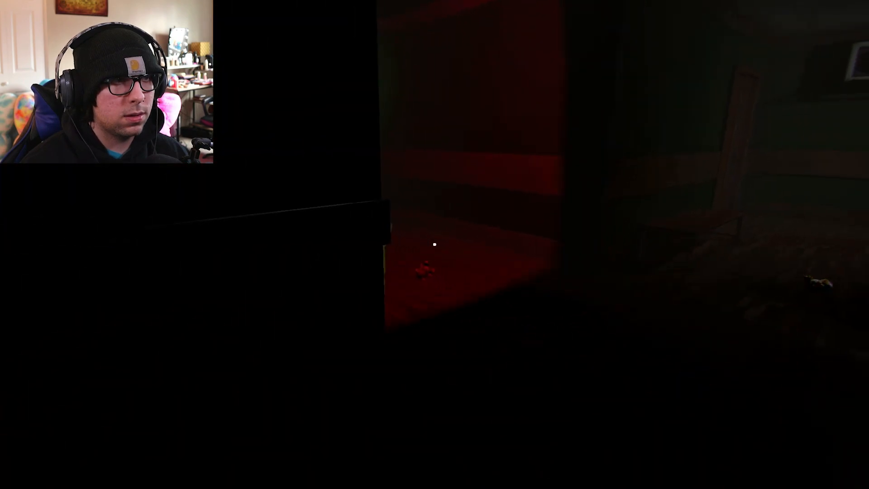
key("w")
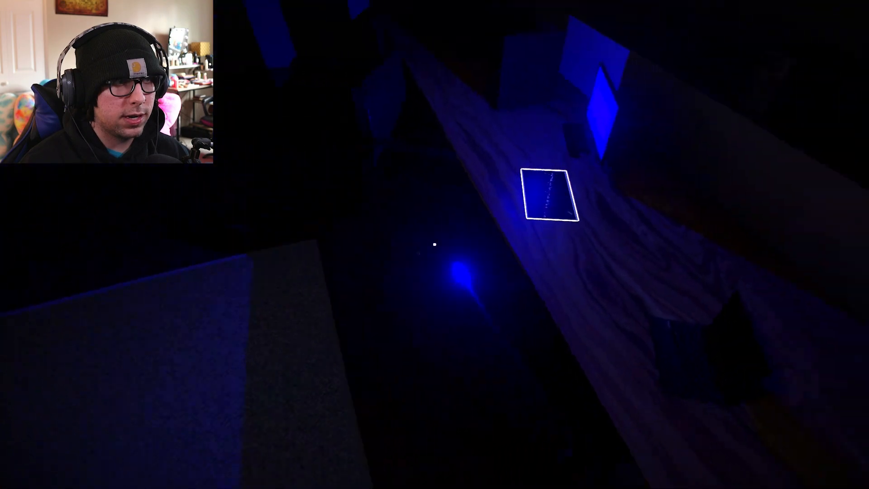
Pick up the glowing photo on the table to read its handwritten 'agarrada por las' note
left_click(434, 245)
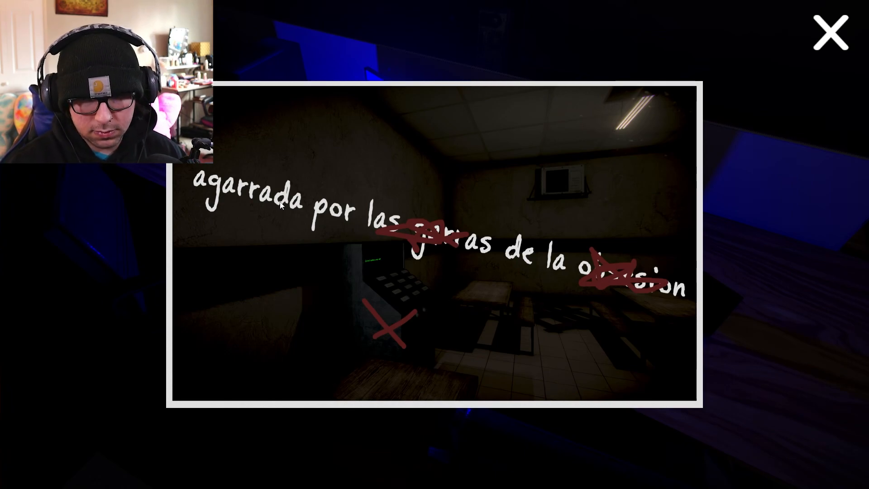
Put the photo away and pass through two doors back toward the cafeteria word machine
left_click(807, 22)
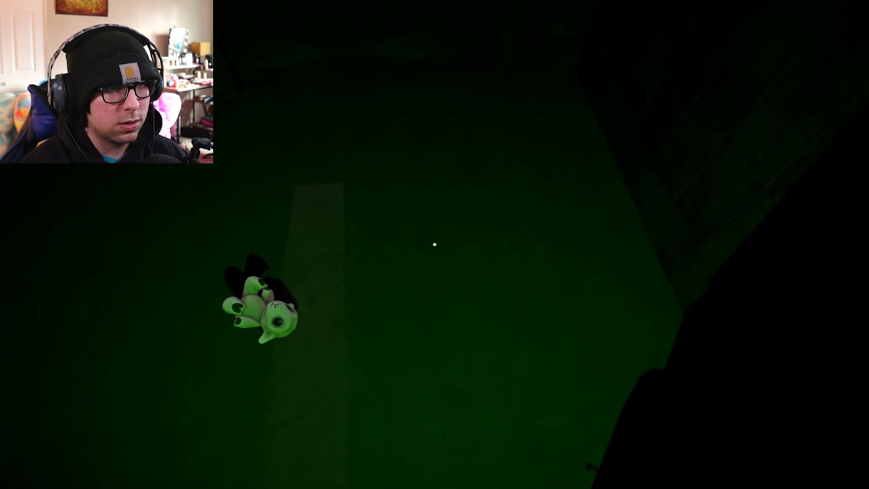
key("e")
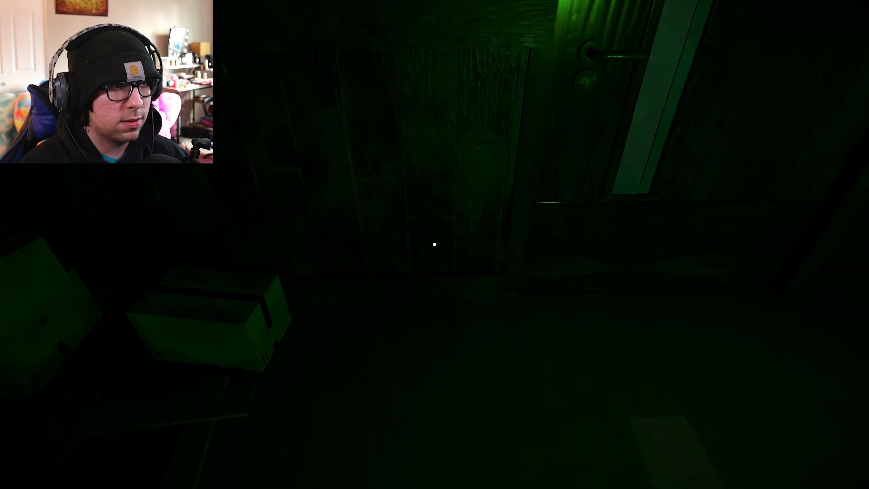
key("e")
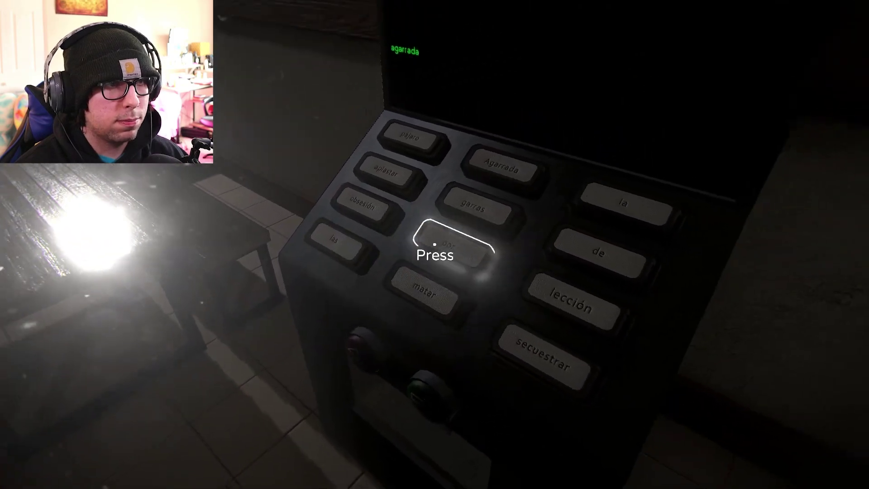
Add por, las, de to complete the sentence, submit it, and take the dispensed item
left_click(435, 245)
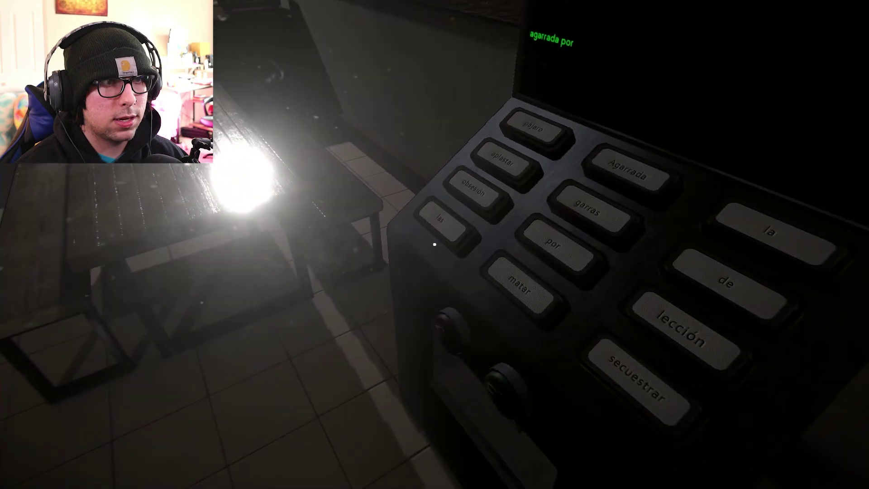
left_click(435, 244)
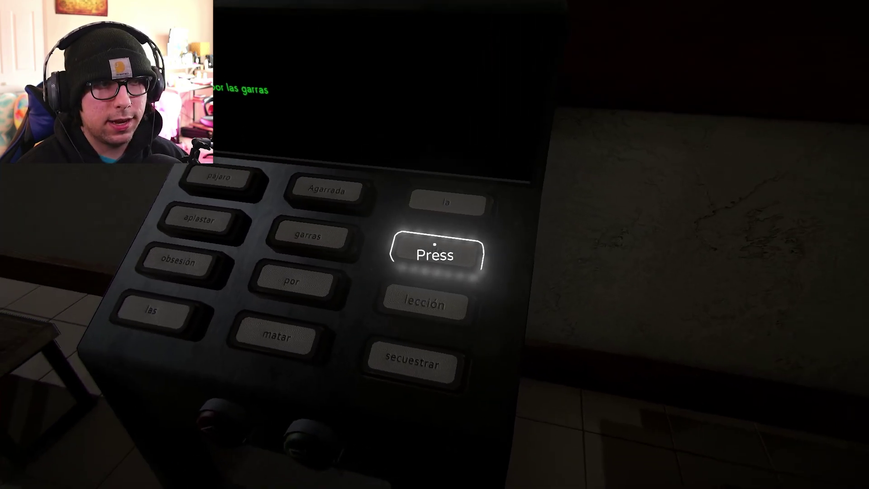
left_click(435, 244)
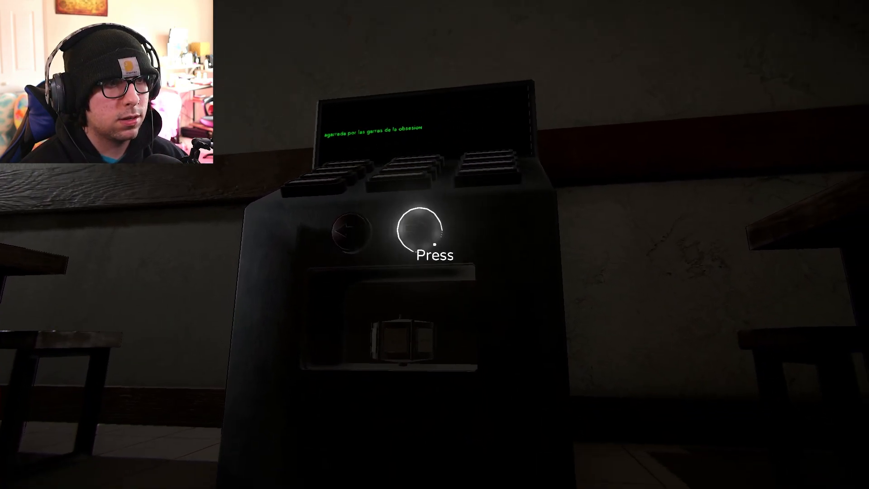
key("e")
key("e")
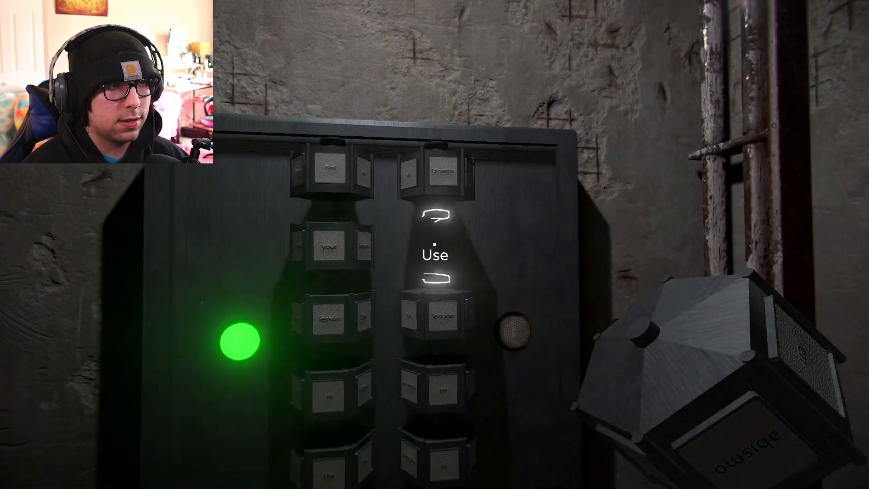
Place the abismo block in the empty slot and turn it to 'tu' so the green lights come on
left_click(435, 244)
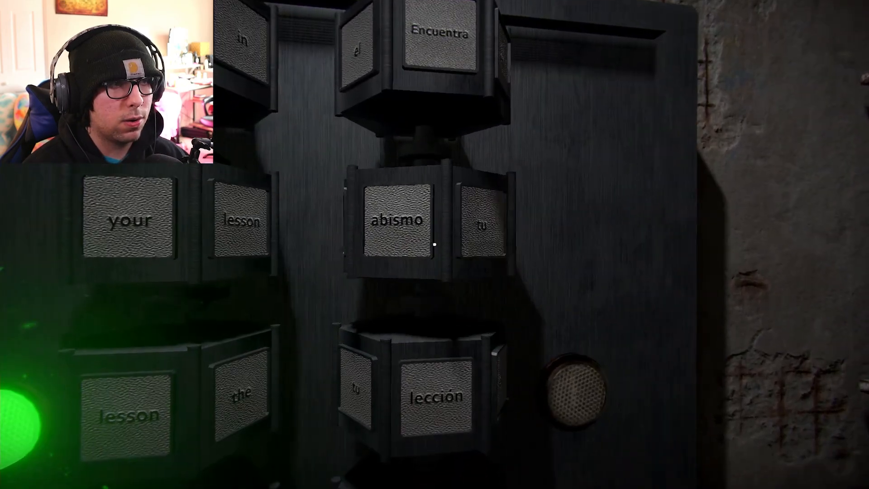
left_click(435, 245)
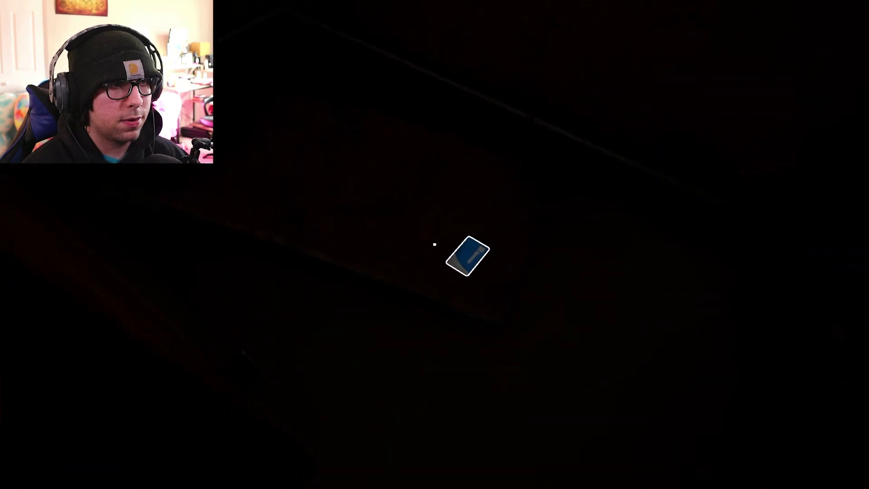
Pick up the keycard and walk toward the green-lit panel, looking around the cell
left_click(435, 244)
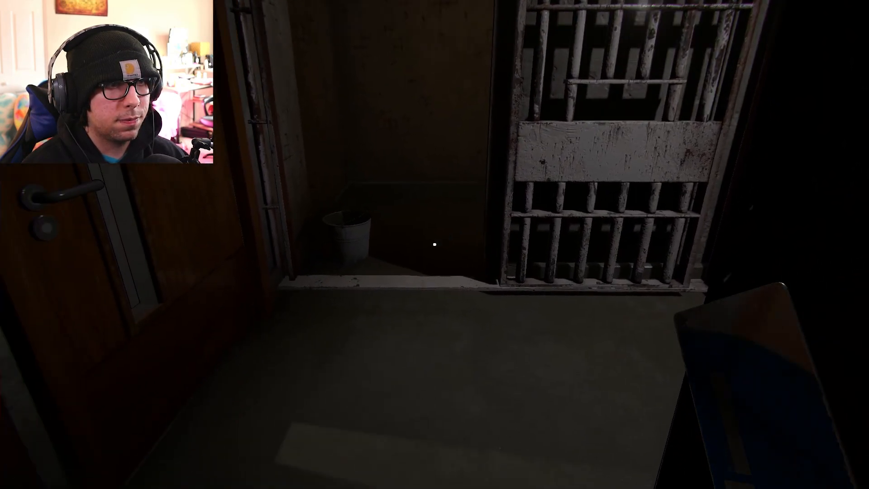
key("w")
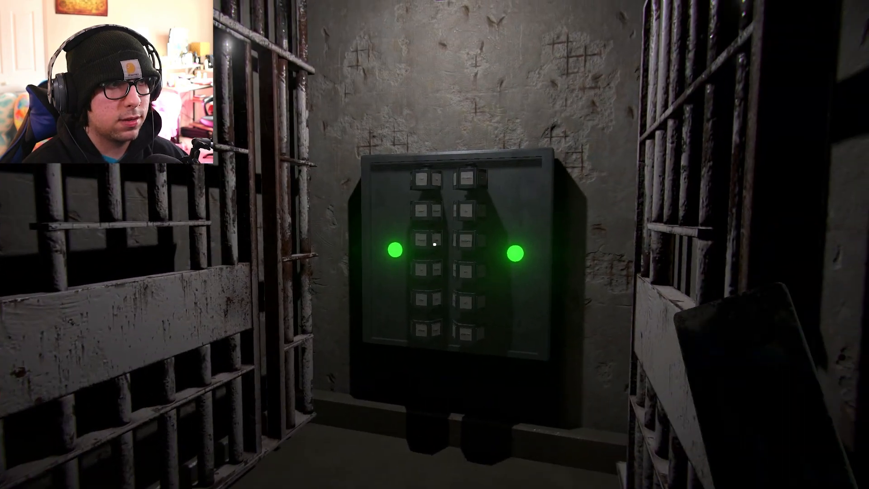
key("w")
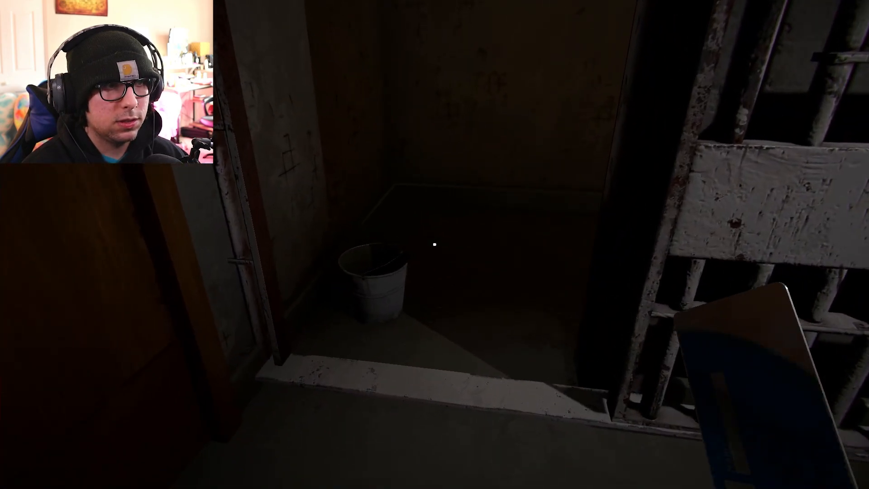
key("w")
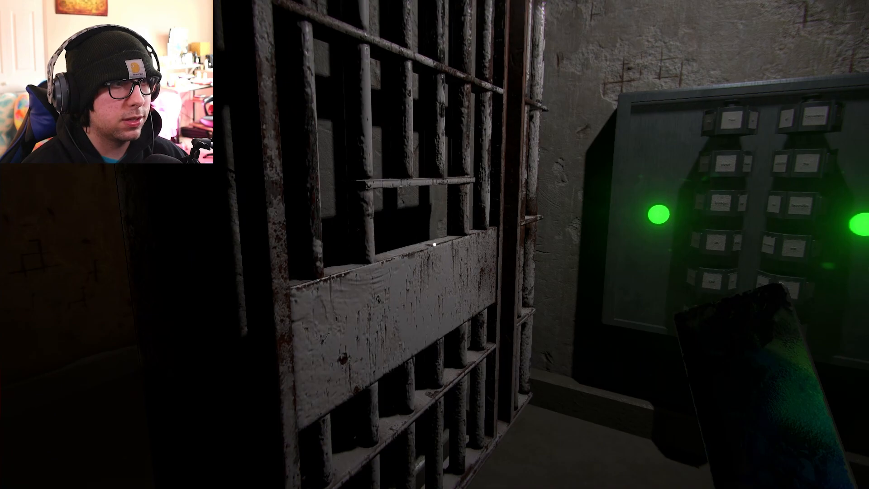
Turn to the wooden door and approach it, stepping back and forth in front of it
key("w")
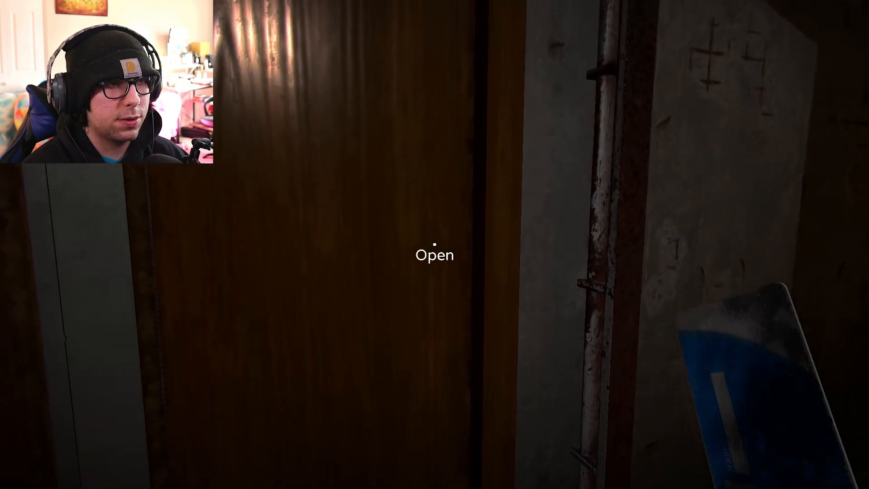
key("s")
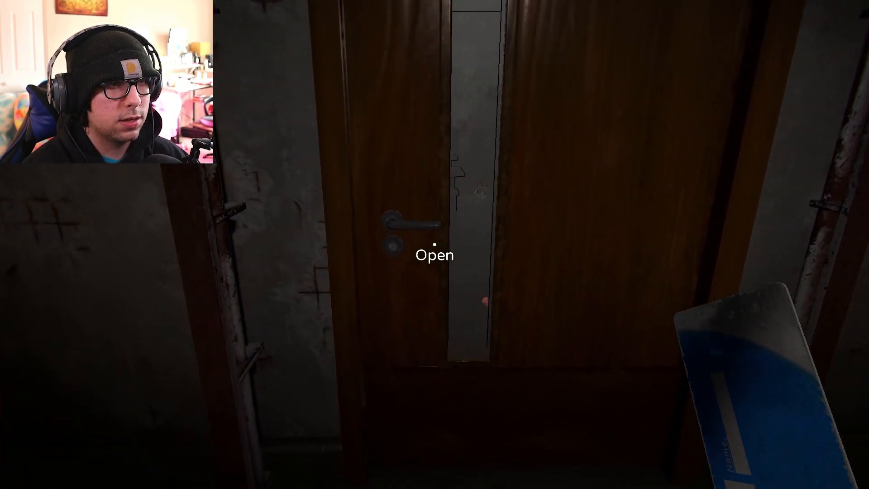
key("w")
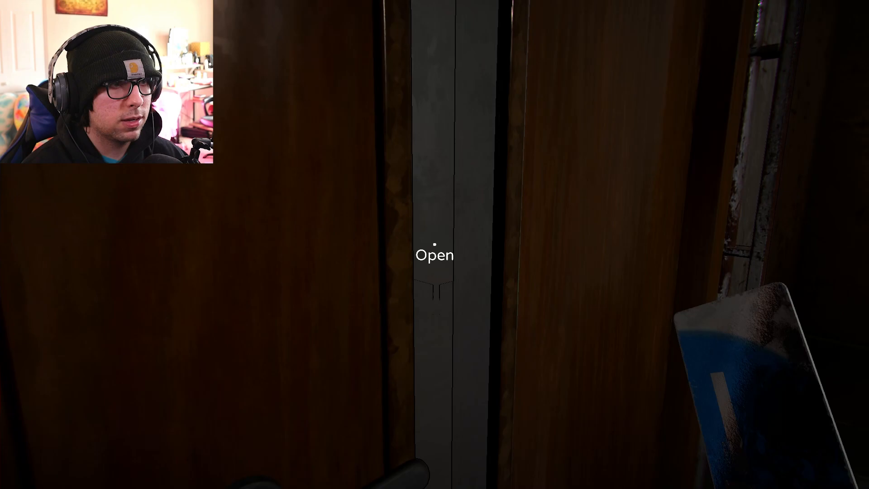
key("s")
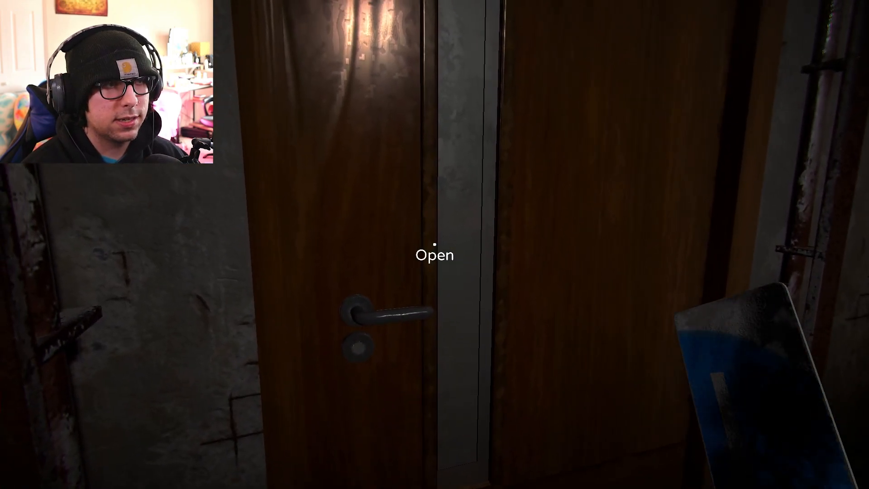
Open the wooden door and walk through the bench room along the corridor
left_click(435, 255)
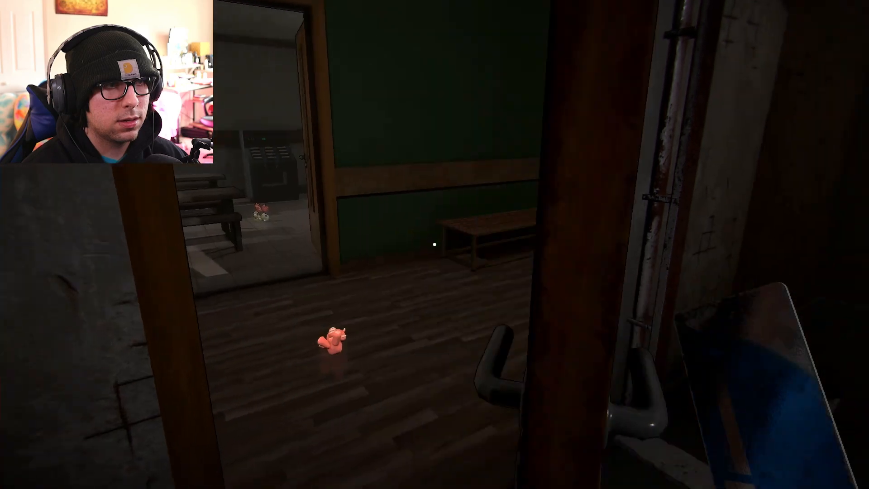
key("w")
key("w")
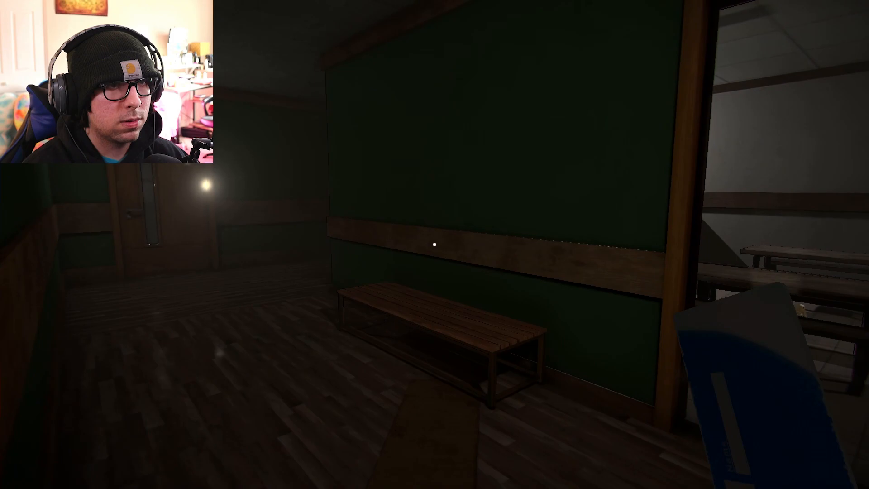
key("w")
key("w")
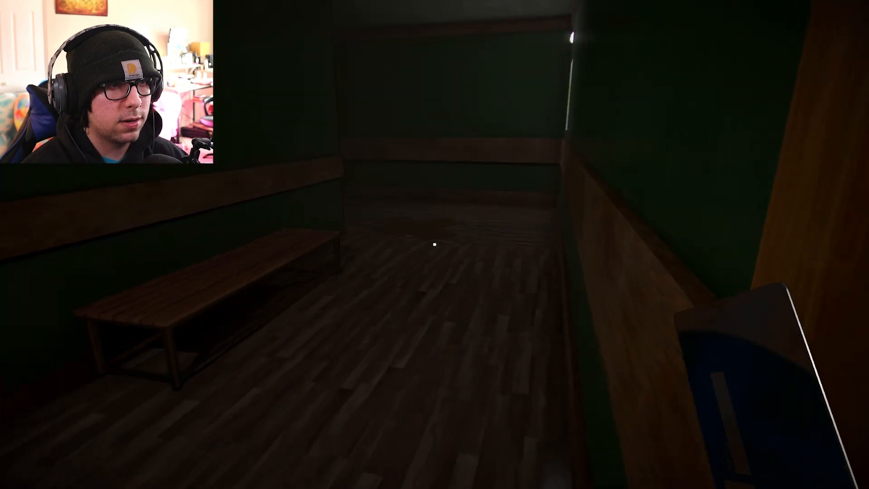
key("w")
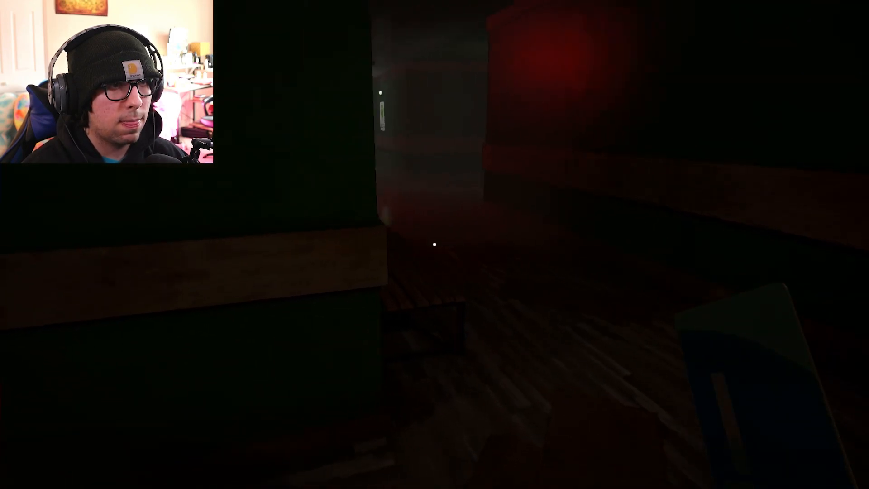
Pass the doorway and EXIT door through the red-lit room to the wooden door by the switch
key("w")
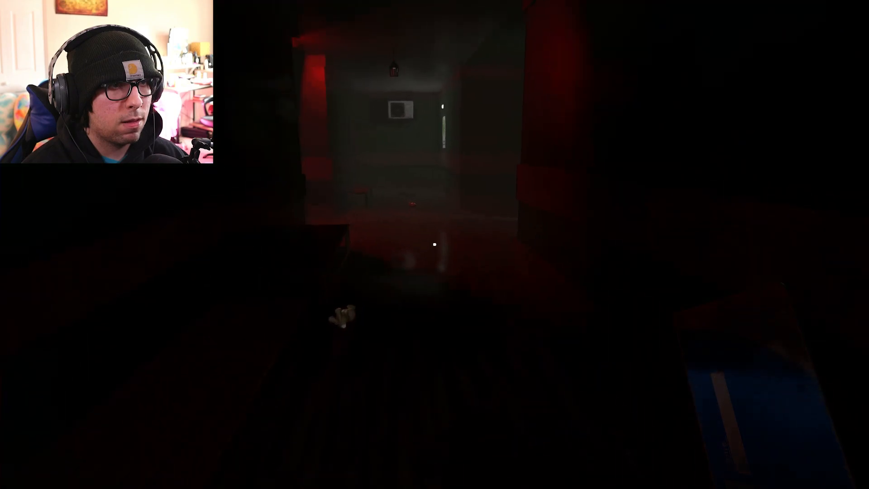
key("w")
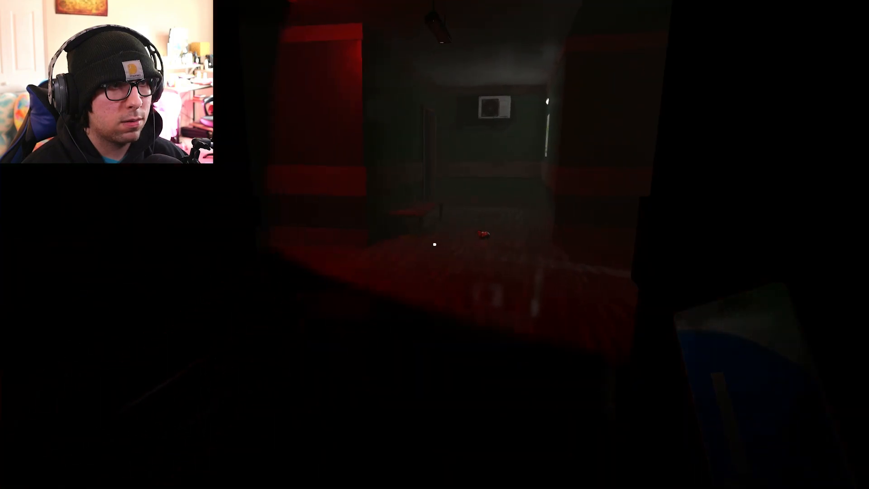
key("w")
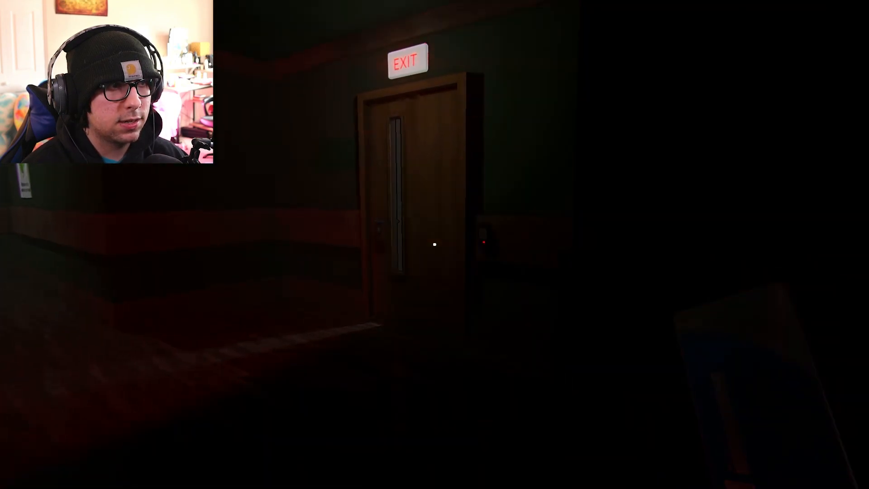
key("w")
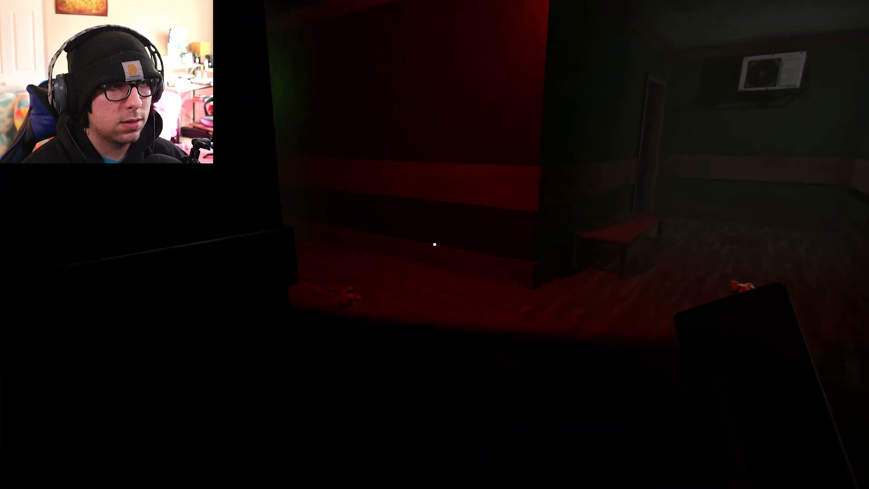
key("w")
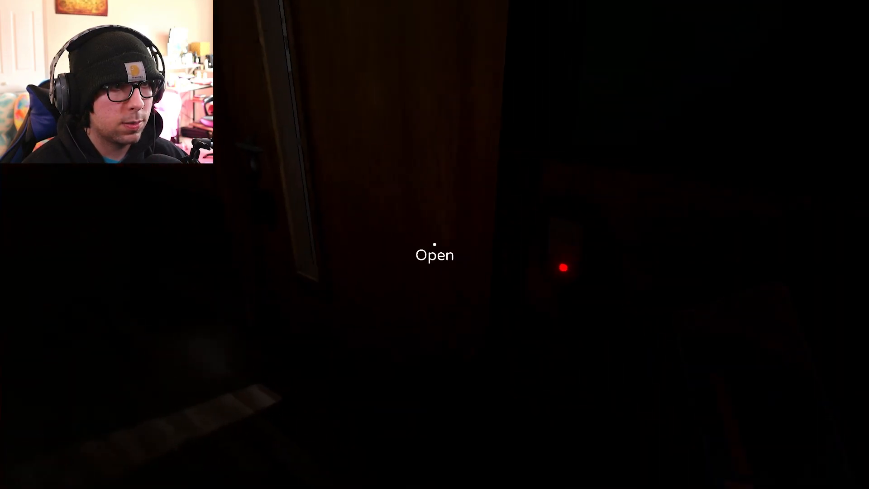
key("w")
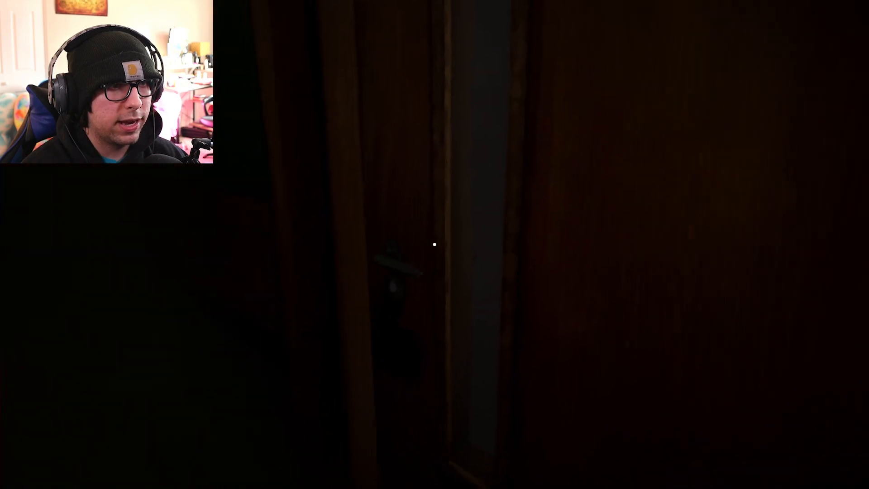
key("w")
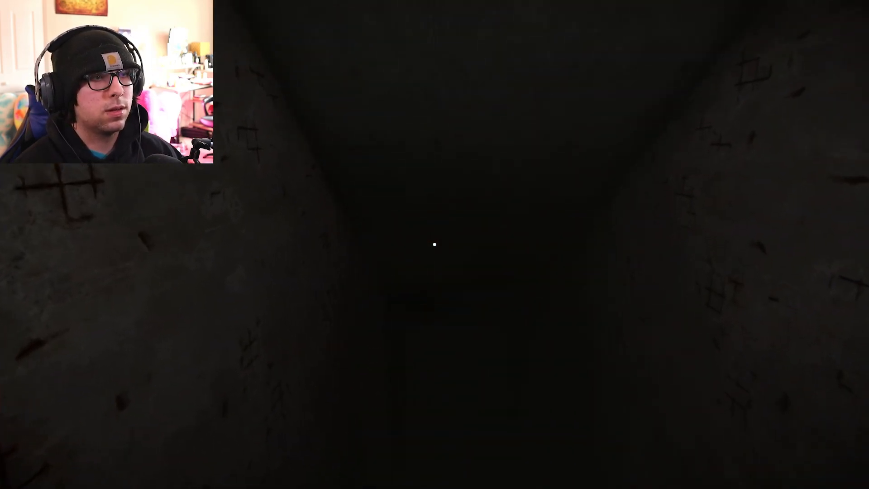